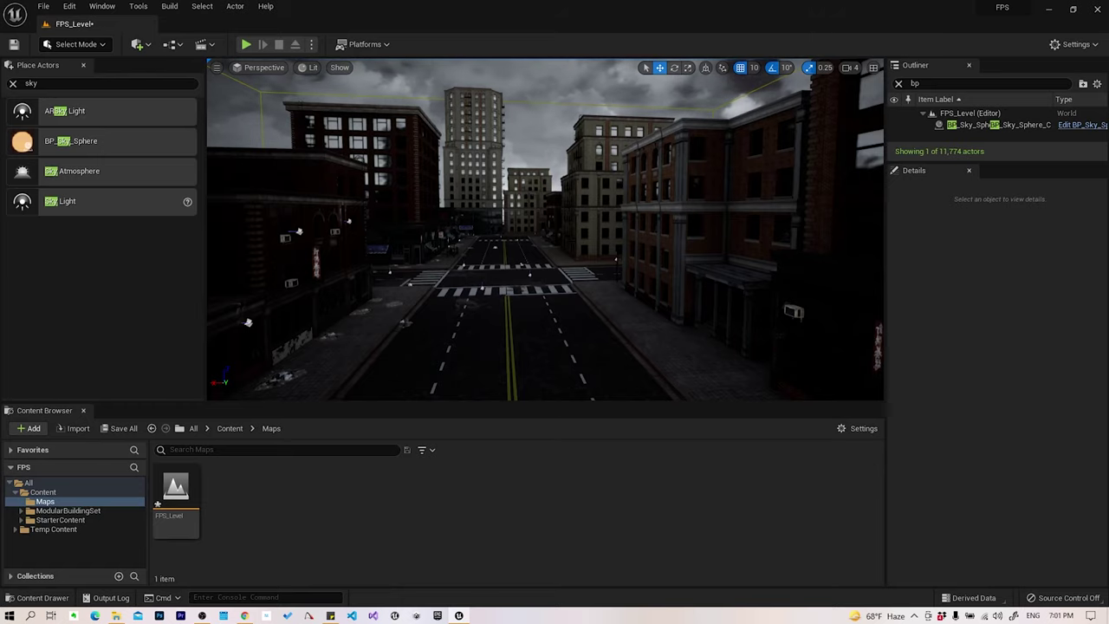
# - Fly down to the far sidewalk platform and select all 78 of its actors
pyautogui.moveTo(544, 229); pyautogui.dragTo(486, 234, button='right')
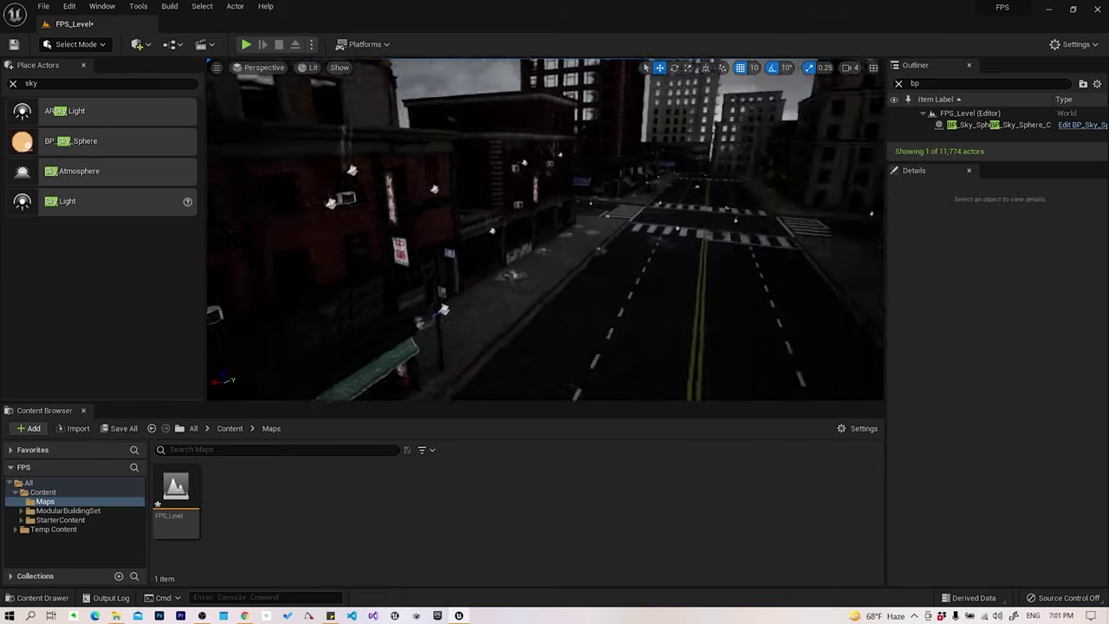
pyautogui.moveTo(545, 230)
pyautogui.mouseDown(button='right')
pyautogui.moveTo(485, 234)
pyautogui.moveTo(545, 230)
pyautogui.mouseUp(button='right')
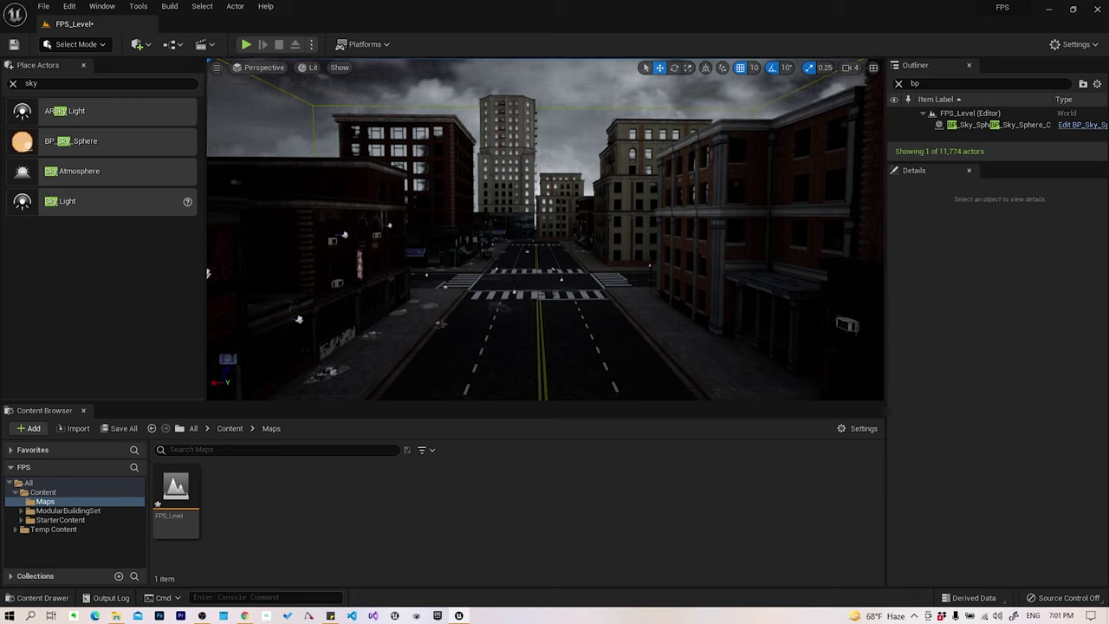
pyautogui.moveTo(207, 273); pyautogui.dragTo(207, 273, button='right')
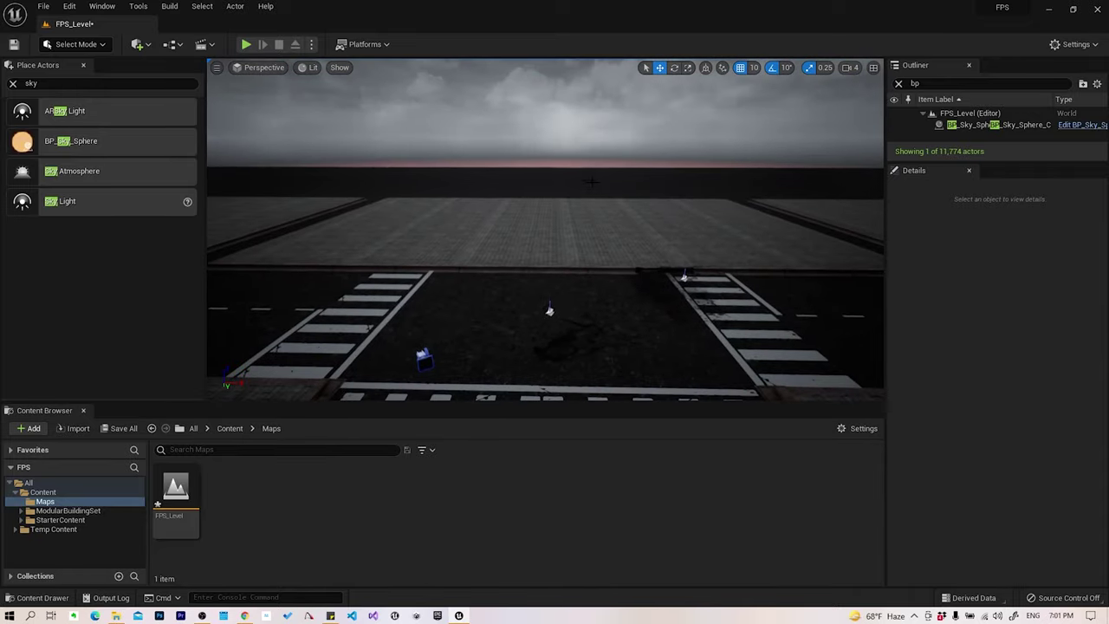
pyautogui.click(210, 271)
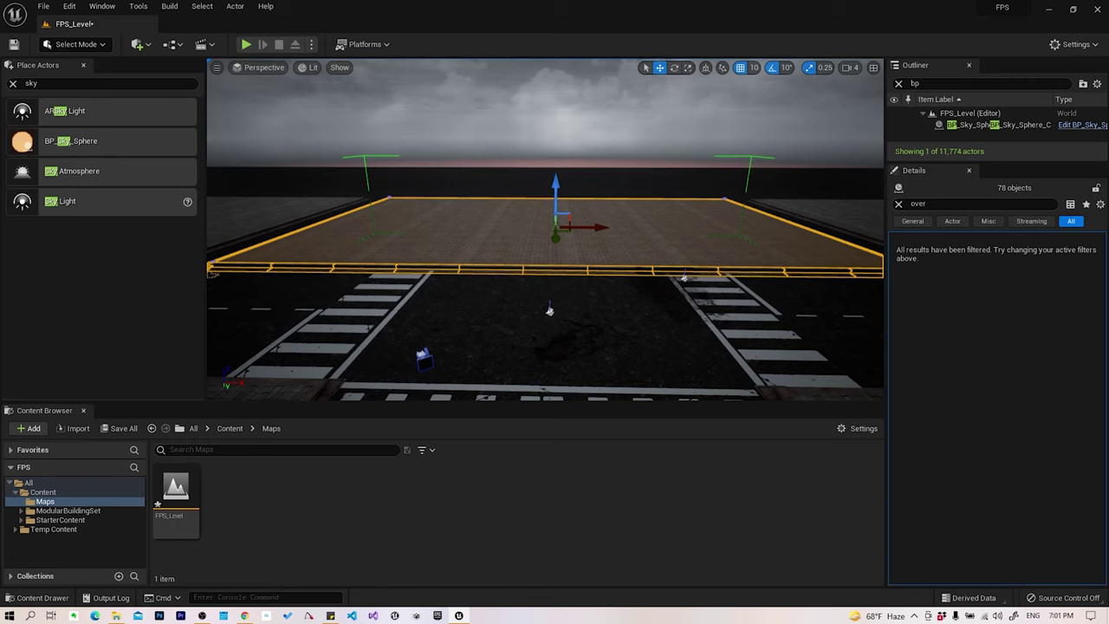
# - Orbit around the selected platform to view it from the side and from above
pyautogui.moveTo(549, 310); pyautogui.dragTo(560, 278, button='right')
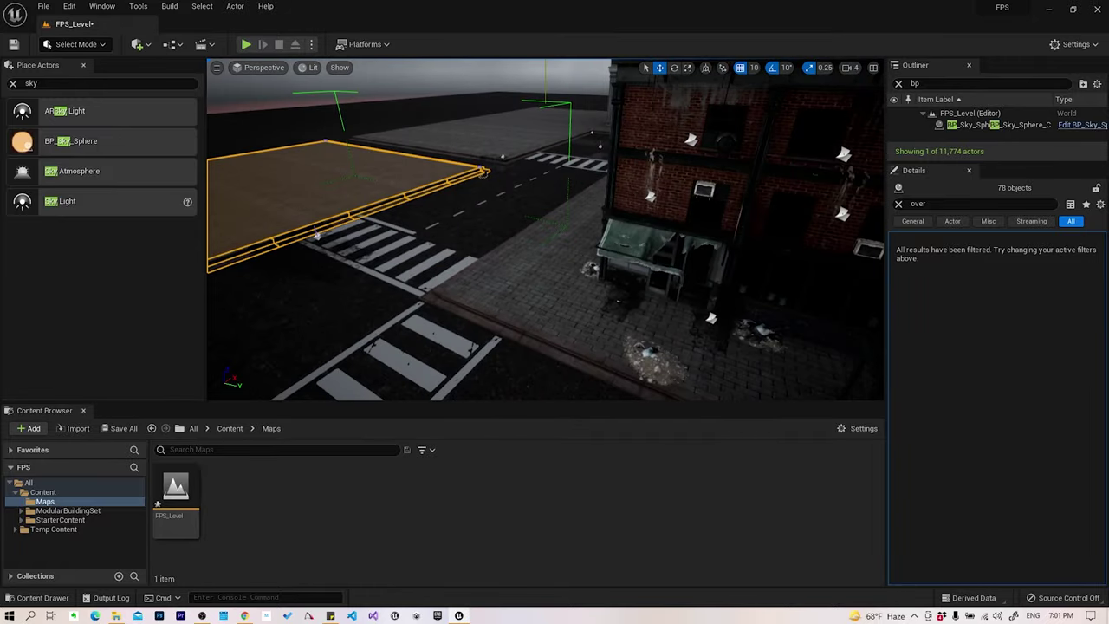
pyautogui.moveTo(316, 235); pyautogui.dragTo(599, 370, button='right')
pyautogui.moveTo(525, 293)
pyautogui.mouseDown(button='right')
pyautogui.moveTo(639, 240)
pyautogui.moveTo(584, 302)
pyautogui.mouseUp(button='right')
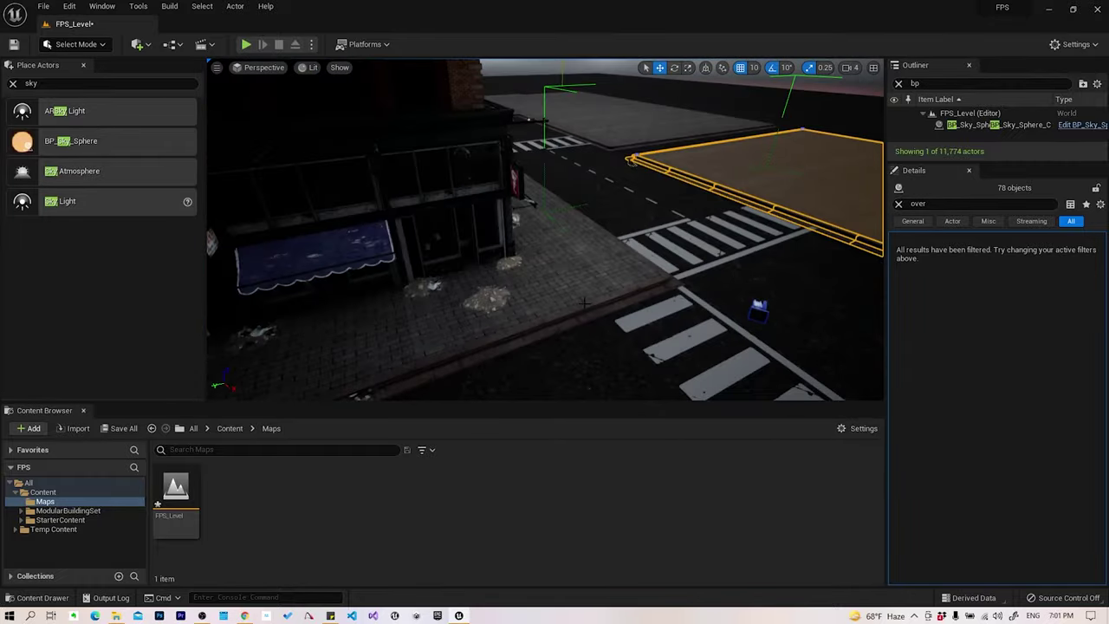
pyautogui.moveTo(584, 302)
pyautogui.mouseDown(button='right')
pyautogui.moveTo(360, 359)
pyautogui.moveTo(554, 259)
pyautogui.mouseUp(button='right')
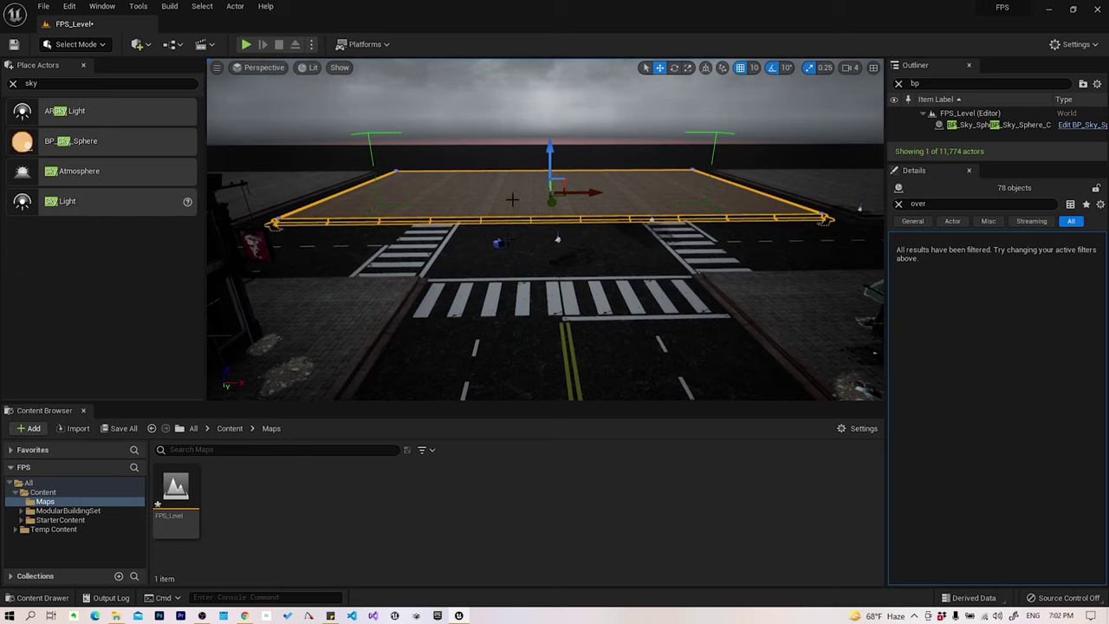
# - Clear the 'over' Details filter and 'bp' Outliner filter, then enlarge the Outliner to browse all 11,774 actors
pyautogui.click(899, 205)
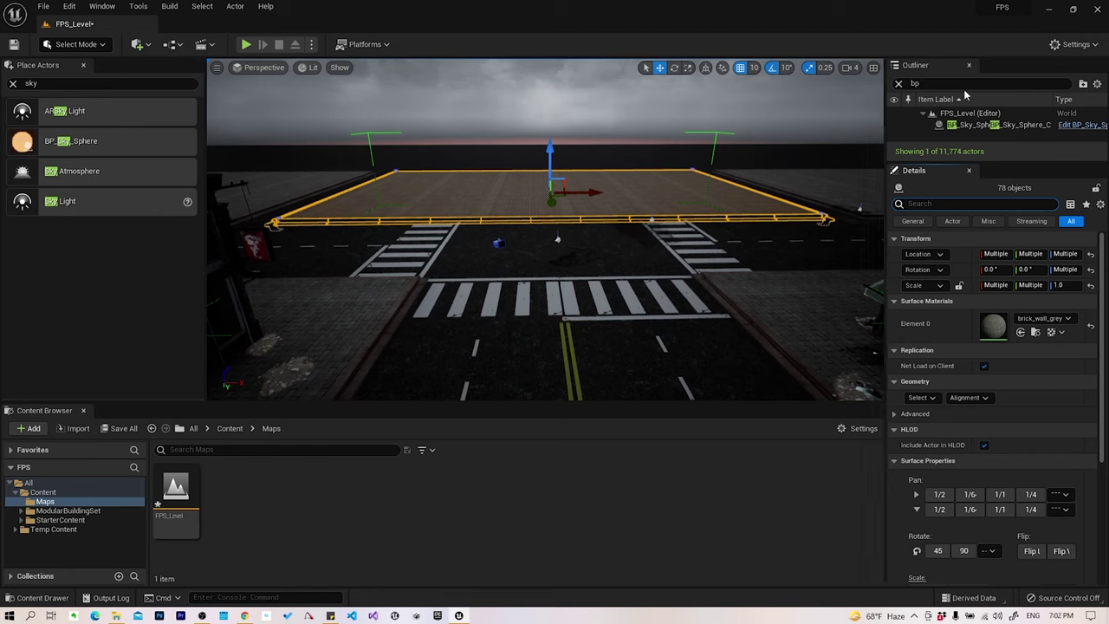
pyautogui.click(899, 83)
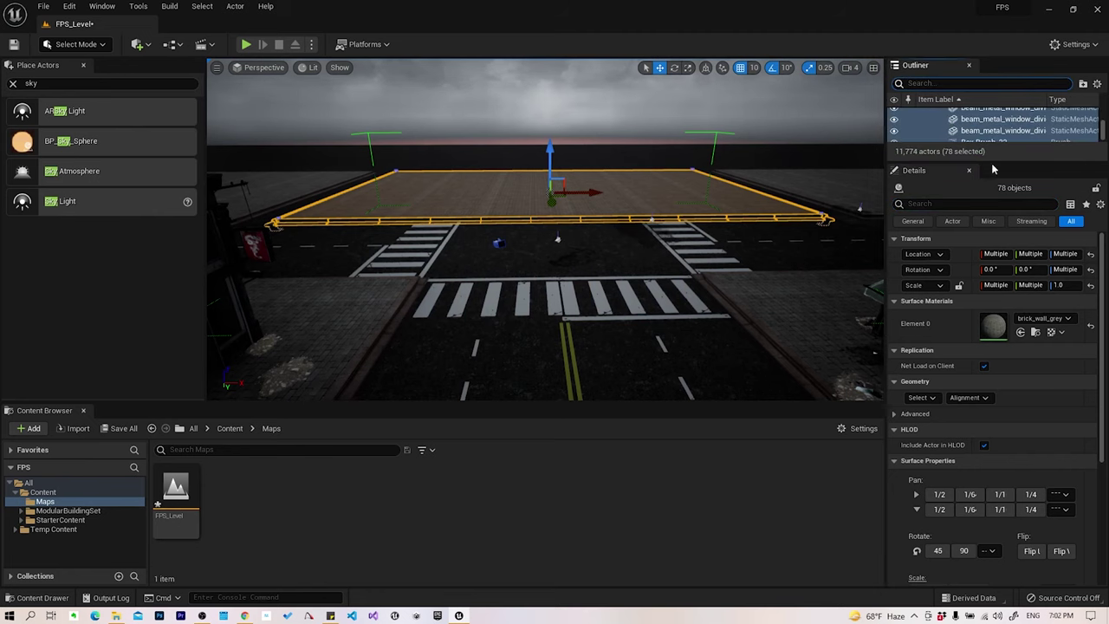
pyautogui.moveTo(995, 162); pyautogui.dragTo(1031, 356)
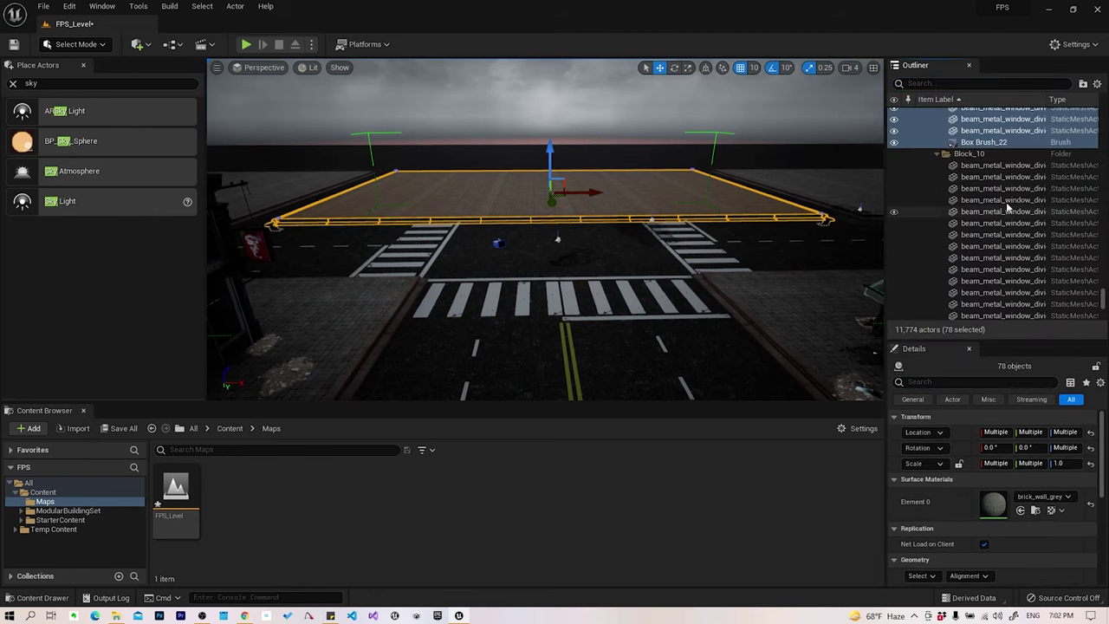
pyautogui.scroll(6, 994, 252)
pyautogui.scroll(-3, 993, 251)
pyautogui.scroll(-3, 997, 260)
pyautogui.scroll(-3, 1014, 292)
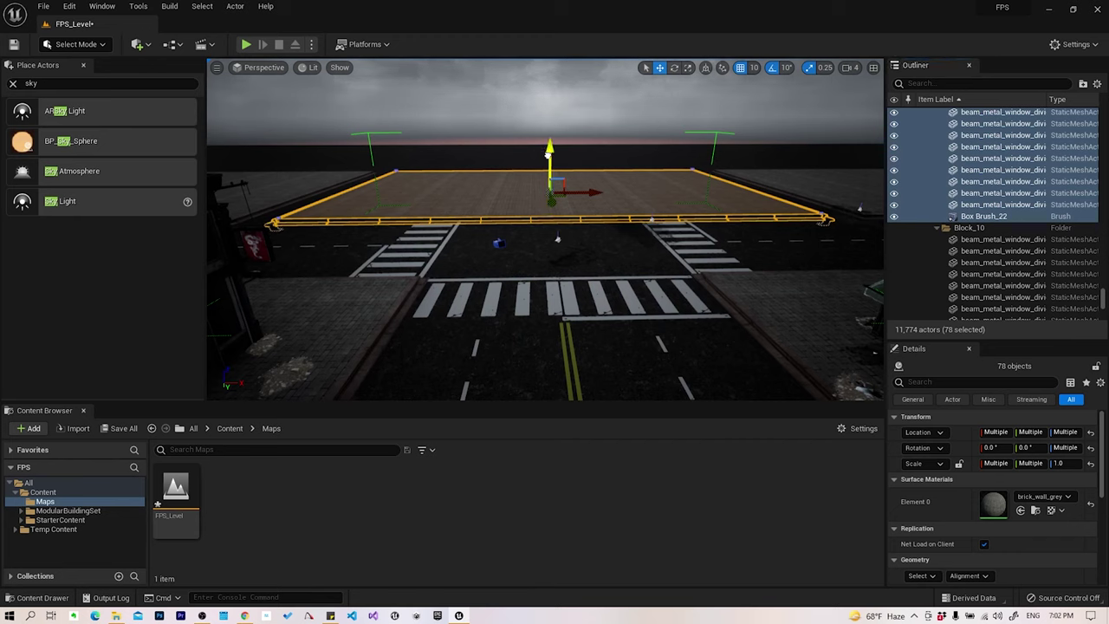
# - Alt-drag the platform up the Z axis into a raised 78-piece copy, undoing the stray lowering, then inspect it
pyautogui.moveTo(549, 154)
pyautogui.keyDown('alt'); pyautogui.mouseDown()
pyautogui.moveTo(557, 110)
pyautogui.moveTo(562, 119)
pyautogui.mouseUp(); pyautogui.keyUp('alt')
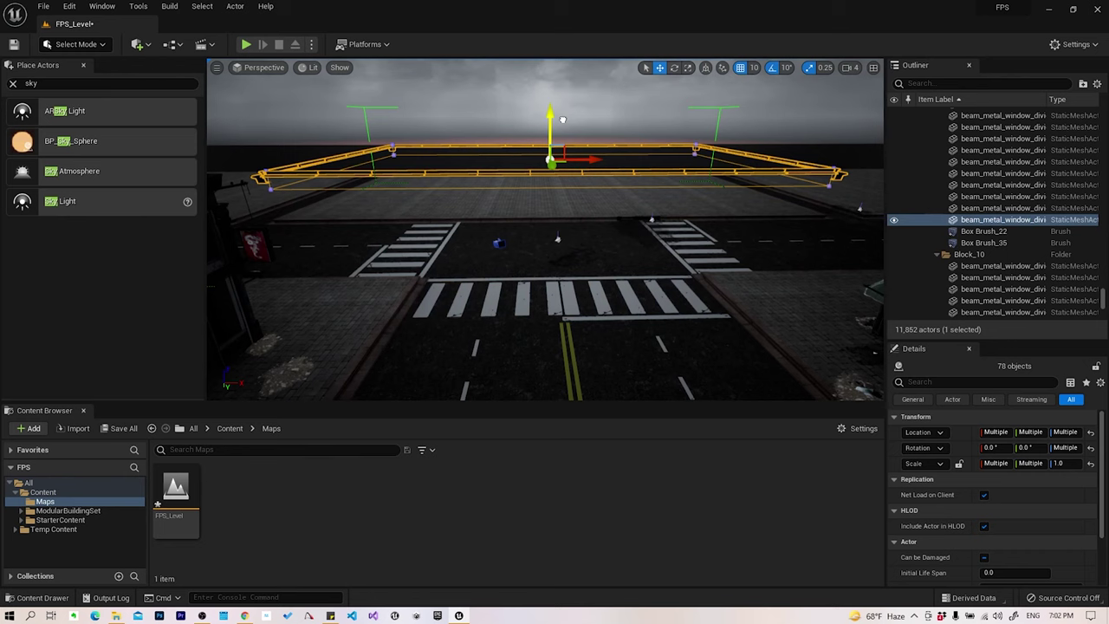
pyautogui.keyDown('alt'); pyautogui.moveTo(563, 119); pyautogui.dragTo(467, 206); pyautogui.keyUp('alt')
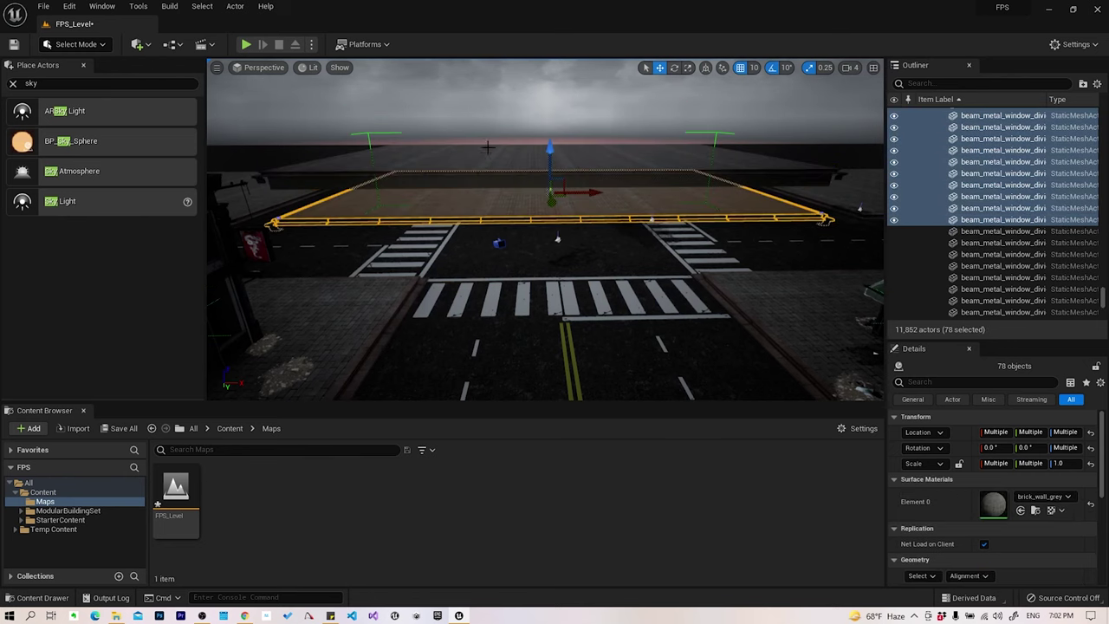
pyautogui.hotkey('ctrl', 'z')
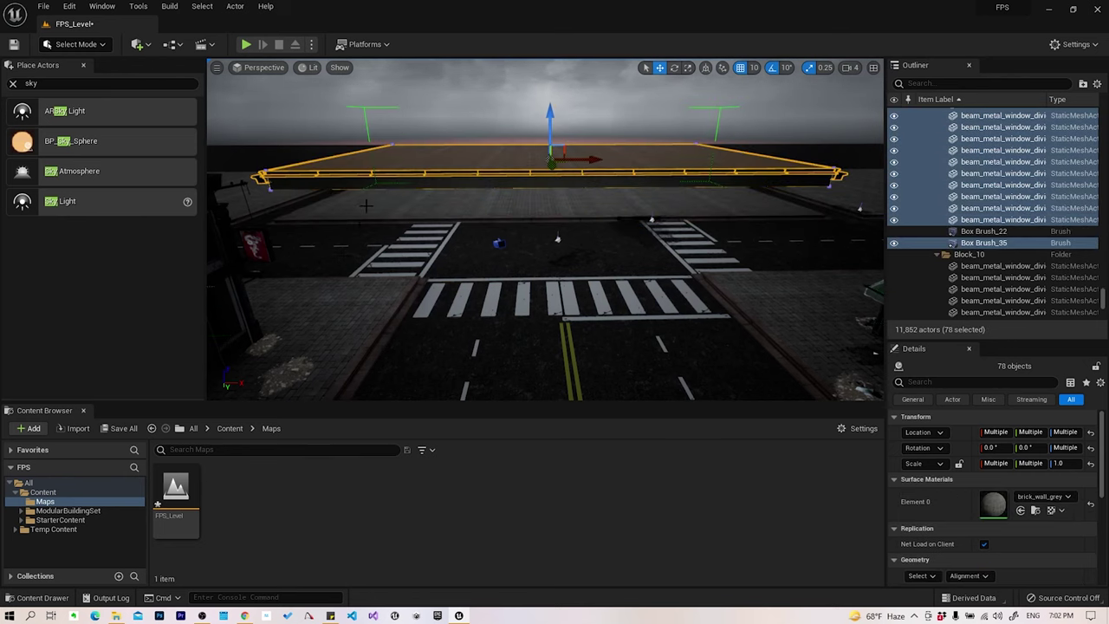
pyautogui.moveTo(366, 205)
pyautogui.mouseDown(button='right')
pyautogui.moveTo(416, 217)
pyautogui.moveTo(385, 216)
pyautogui.moveTo(503, 202)
pyautogui.mouseUp(button='right')
pyautogui.rightClick(385, 217)
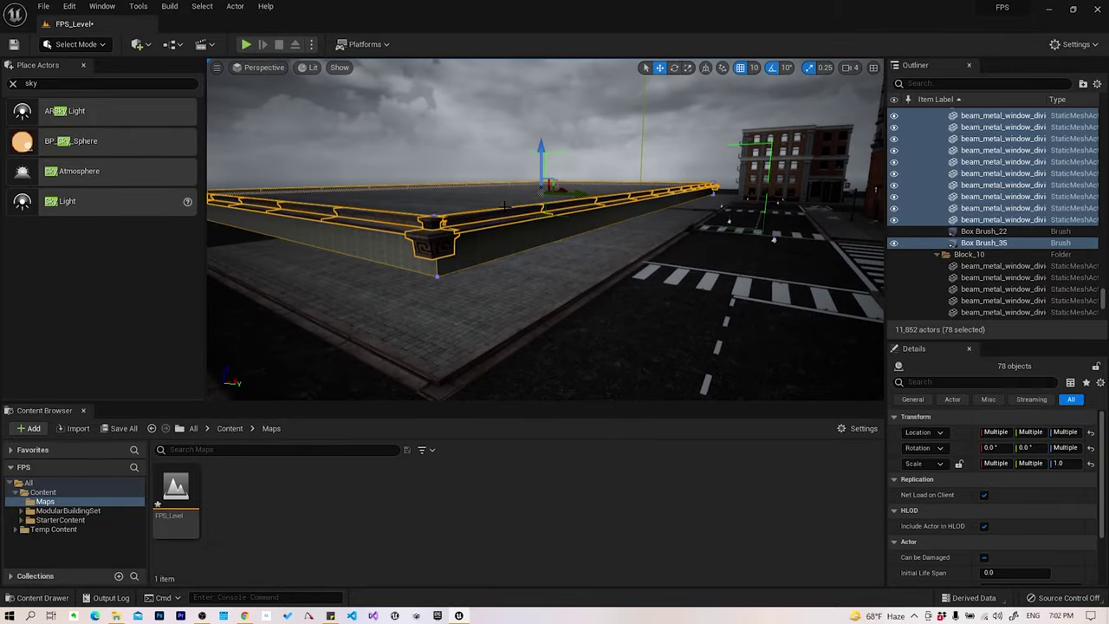
pyautogui.moveTo(610, 191); pyautogui.dragTo(560, 231, button='right')
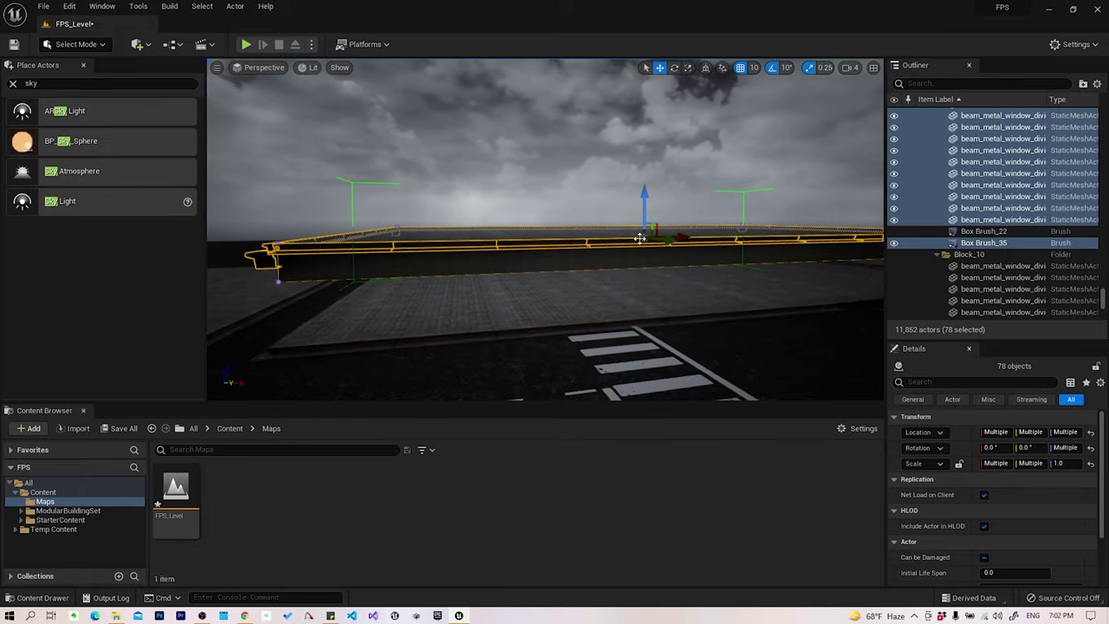
pyautogui.press('e')
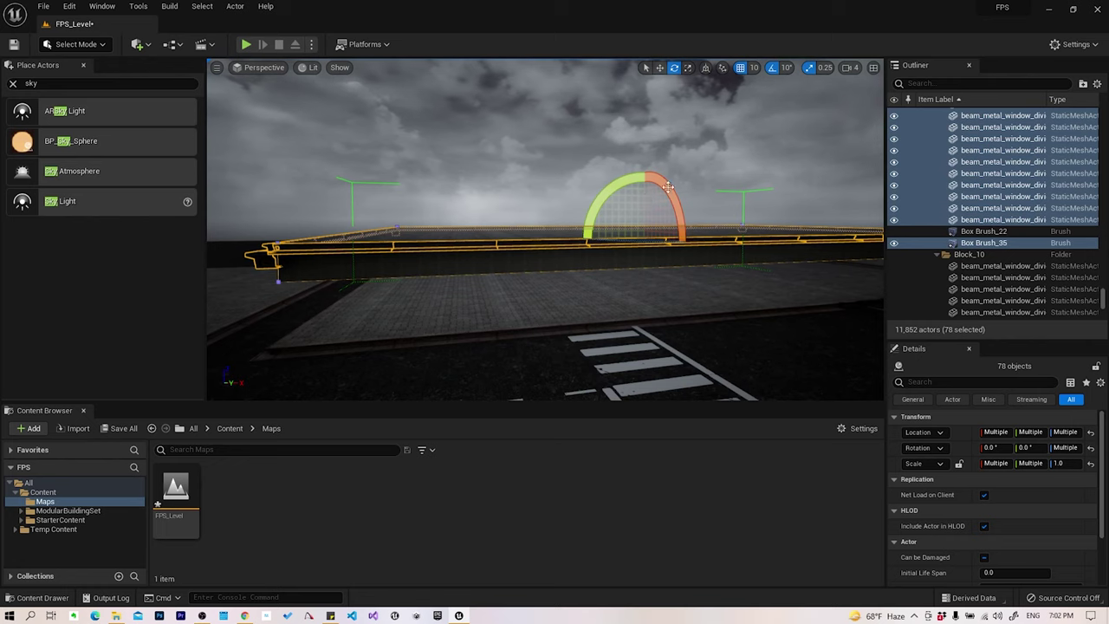
# - Rotate the raised platform copy 90° so it stands upright as a brick wall
pyautogui.moveTo(654, 171); pyautogui.dragTo(532, 243, button='right')
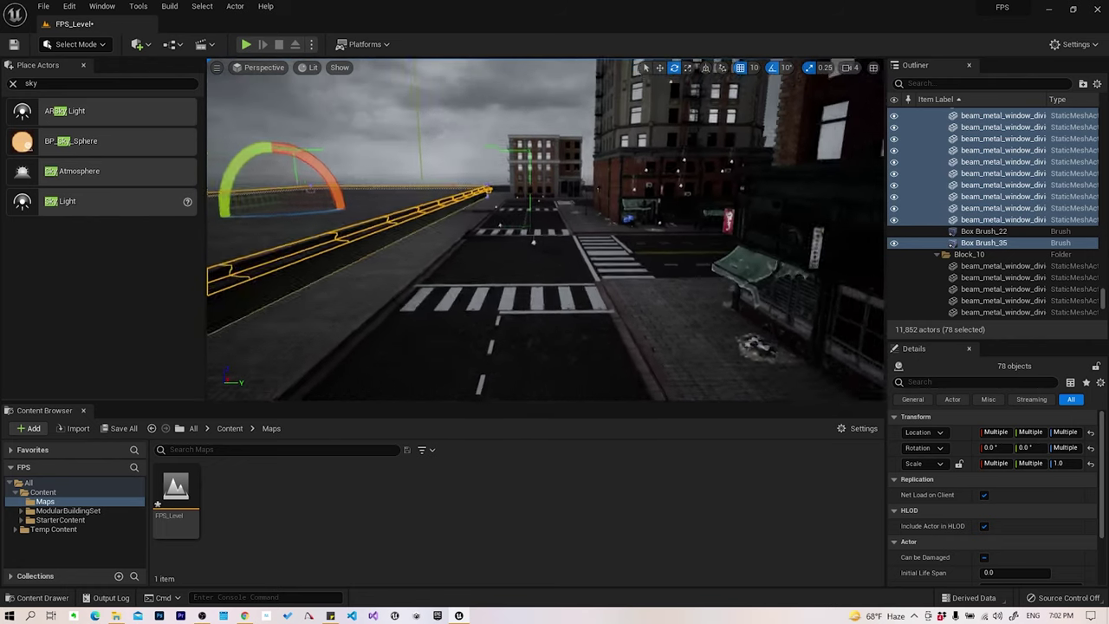
pyautogui.moveTo(532, 242); pyautogui.dragTo(507, 149, button='right')
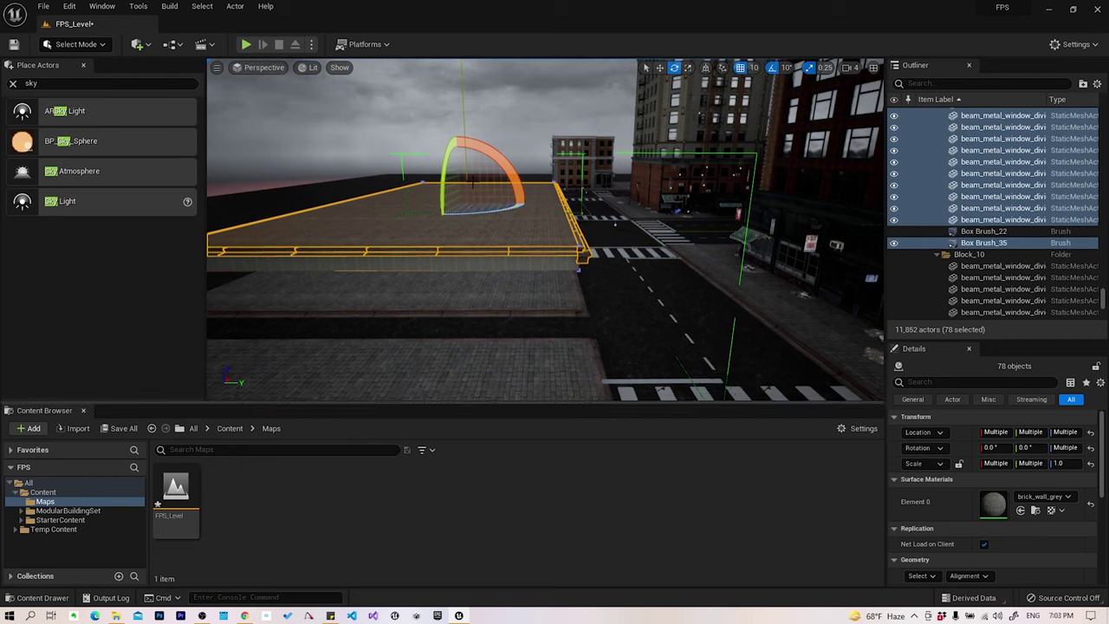
pyautogui.moveTo(471, 147)
pyautogui.mouseDown()
pyautogui.moveTo(569, 323)
pyautogui.moveTo(530, 208)
pyautogui.mouseUp()
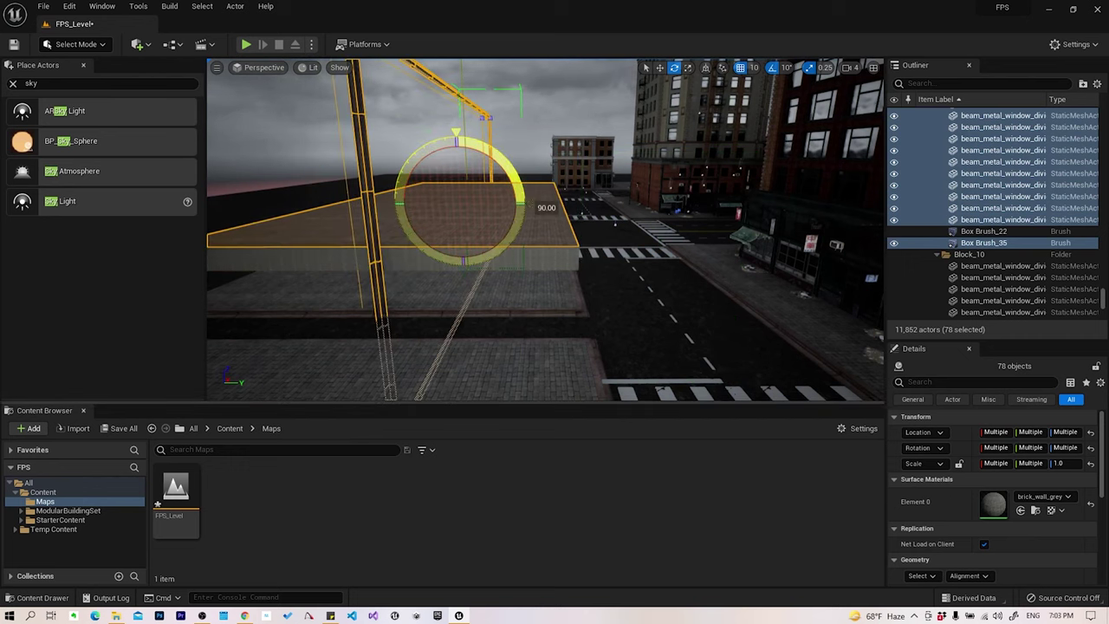
pyautogui.moveTo(531, 208); pyautogui.dragTo(751, 202)
pyautogui.press('w')
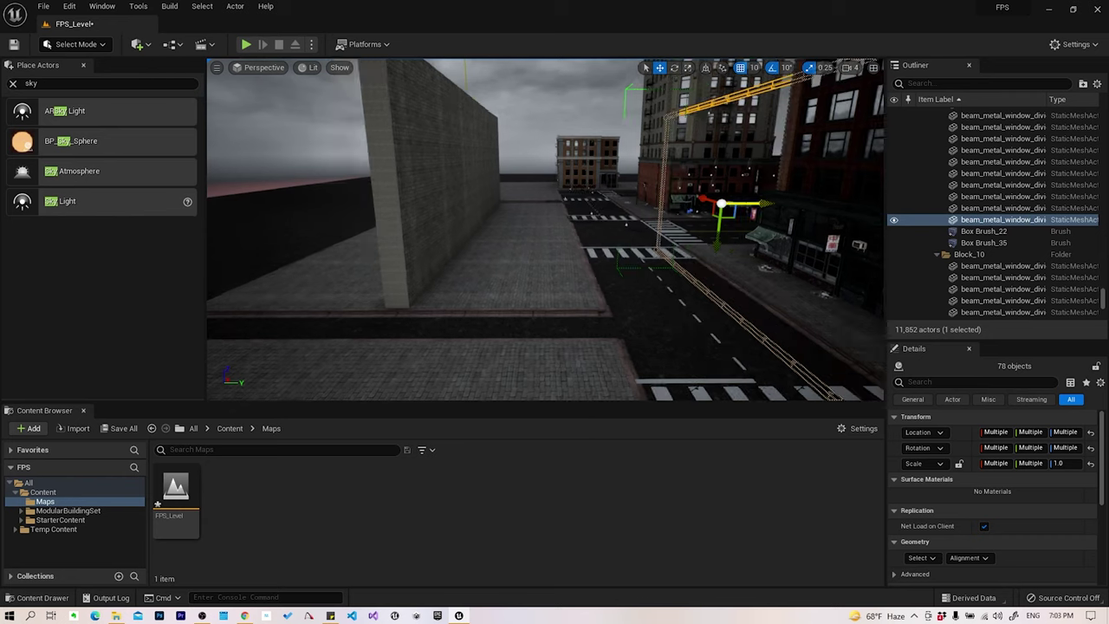
# - Slide the upright wall back along X to the curb beside the crosswalk and check its placement
pyautogui.moveTo(750, 203)
pyautogui.mouseDown()
pyautogui.moveTo(498, 182)
pyautogui.moveTo(519, 182)
pyautogui.mouseUp()
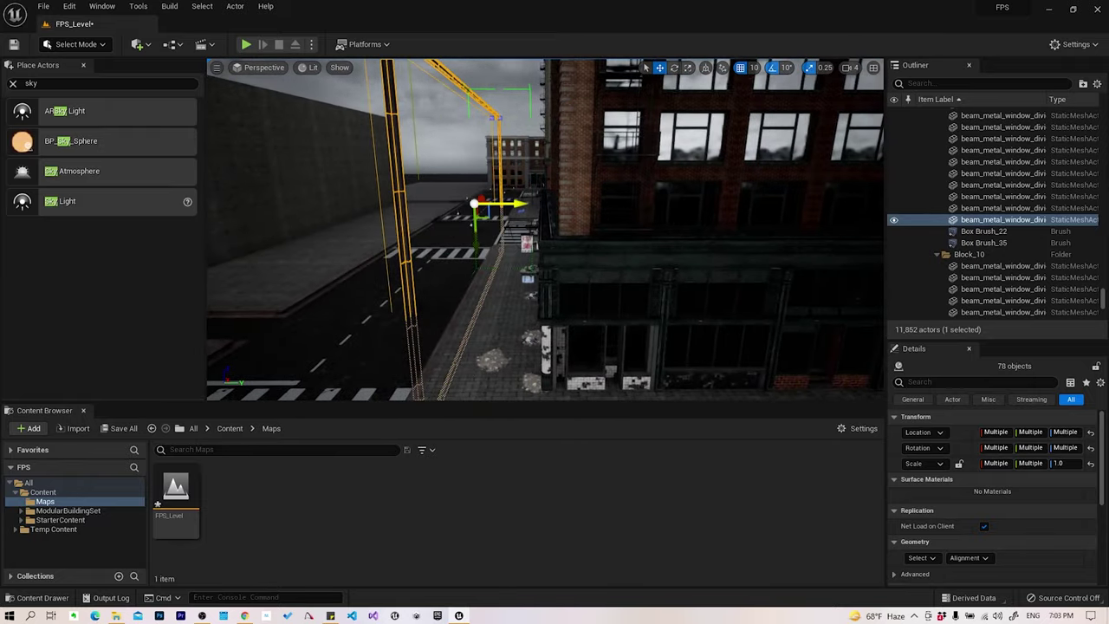
pyautogui.moveTo(546, 230); pyautogui.dragTo(546, 230, button='right')
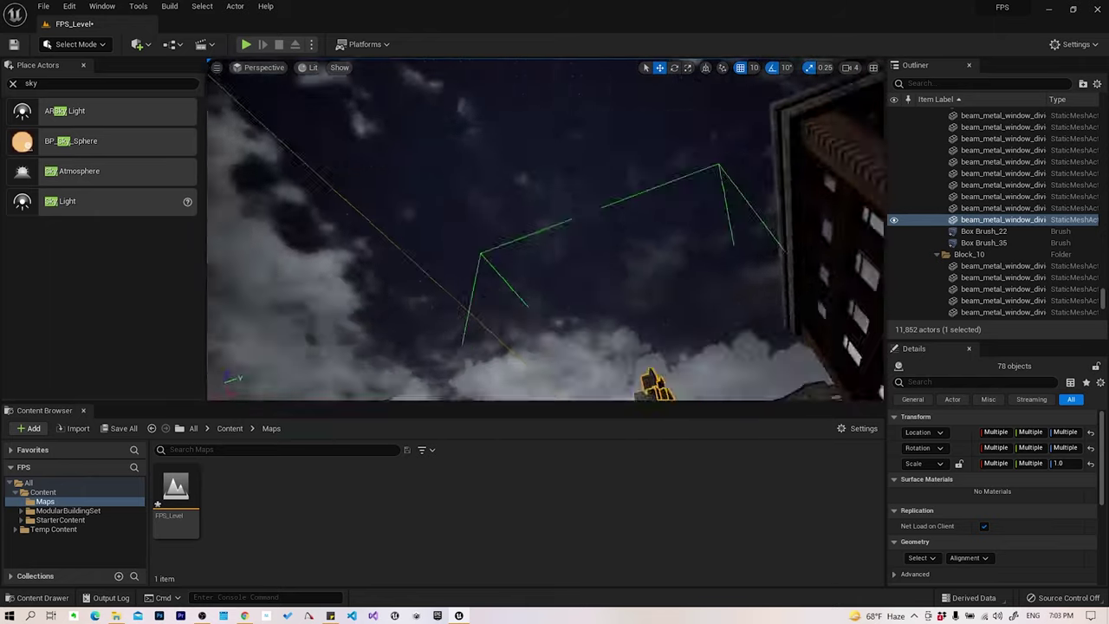
pyautogui.moveTo(546, 229); pyautogui.dragTo(215, 342, button='right')
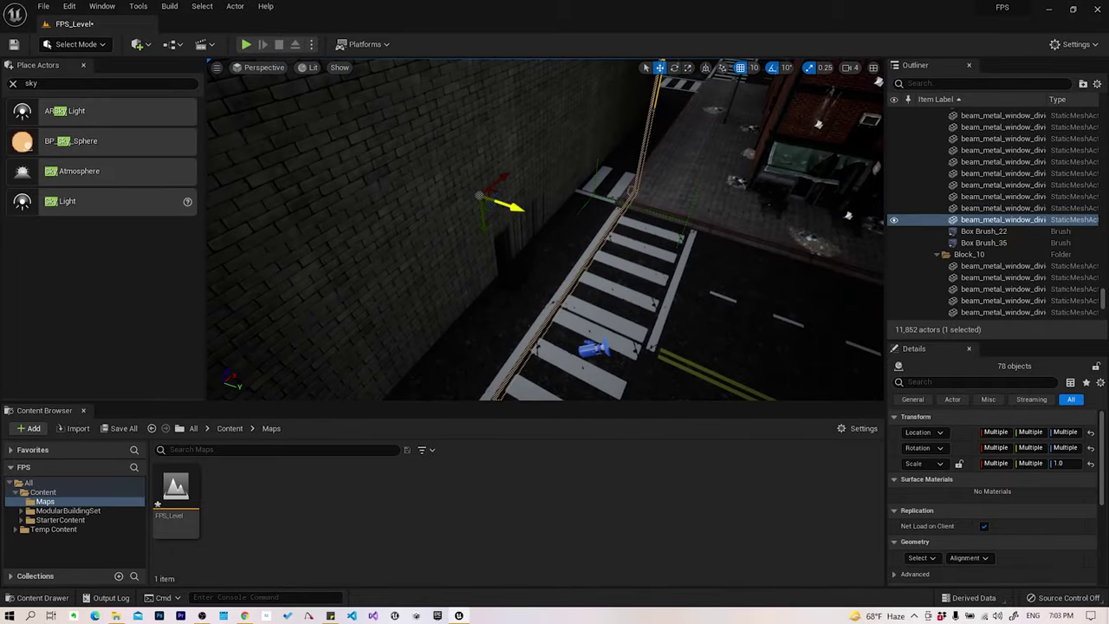
pyautogui.moveTo(215, 342); pyautogui.dragTo(215, 342, button='right')
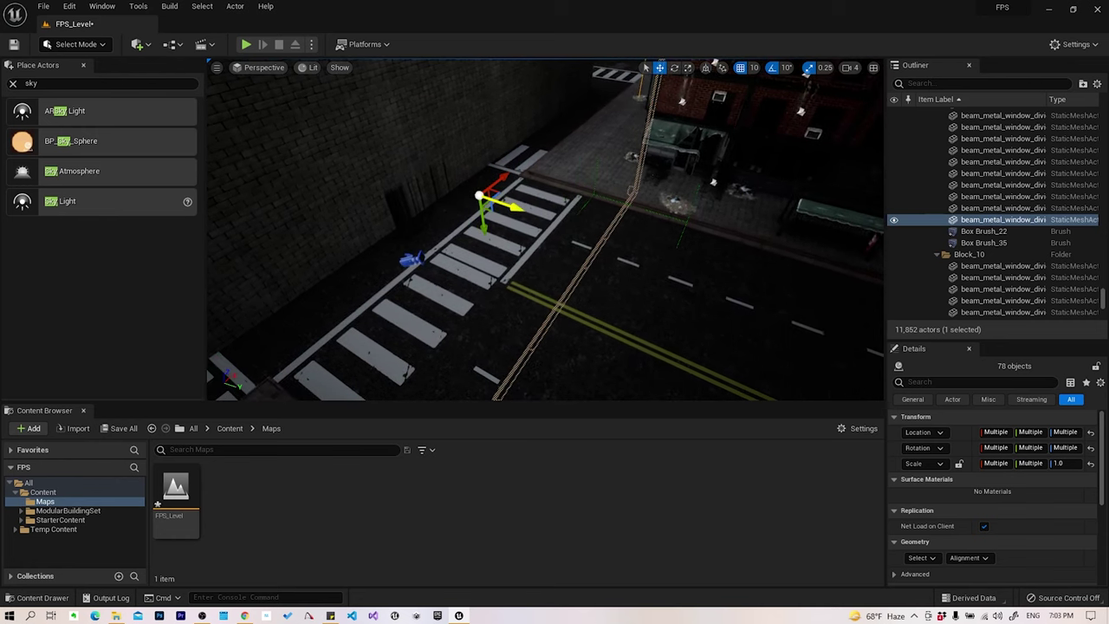
pyautogui.moveTo(214, 342); pyautogui.dragTo(215, 342, button='right')
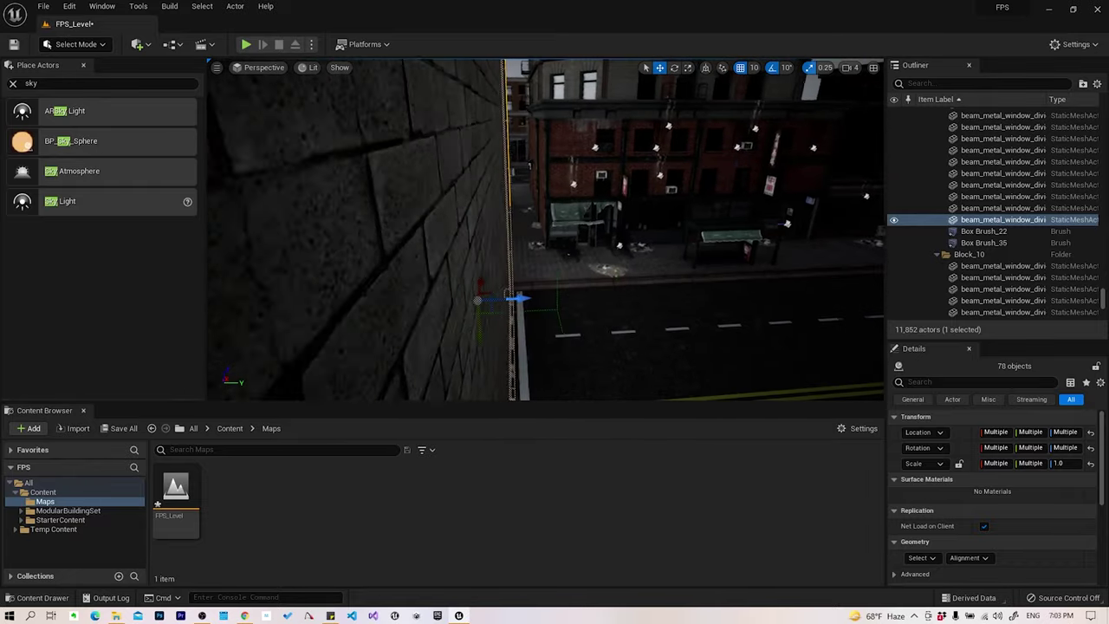
# - Select the brick wall and nudge it sideways to align its edge, then clear the selection
pyautogui.moveTo(215, 342); pyautogui.dragTo(587, 253, button='right')
pyautogui.press('Escape')
pyautogui.keyDown('ctrl'); pyautogui.click(364, 225); pyautogui.keyUp('ctrl')
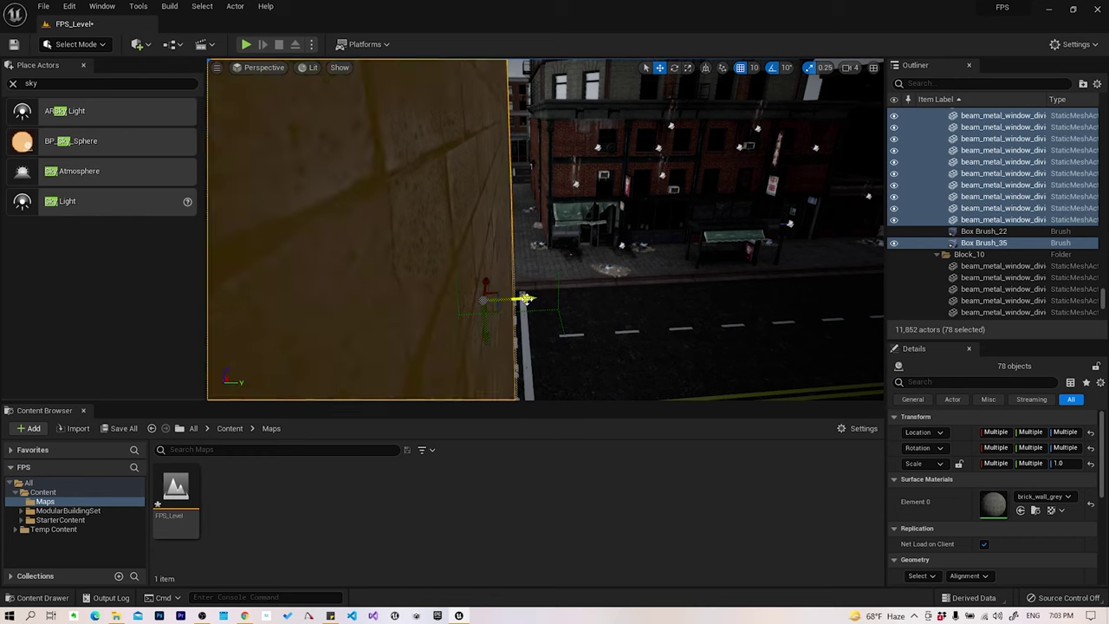
pyautogui.keyDown('shift'); pyautogui.moveTo(516, 299); pyautogui.dragTo(520, 299); pyautogui.keyUp('shift')
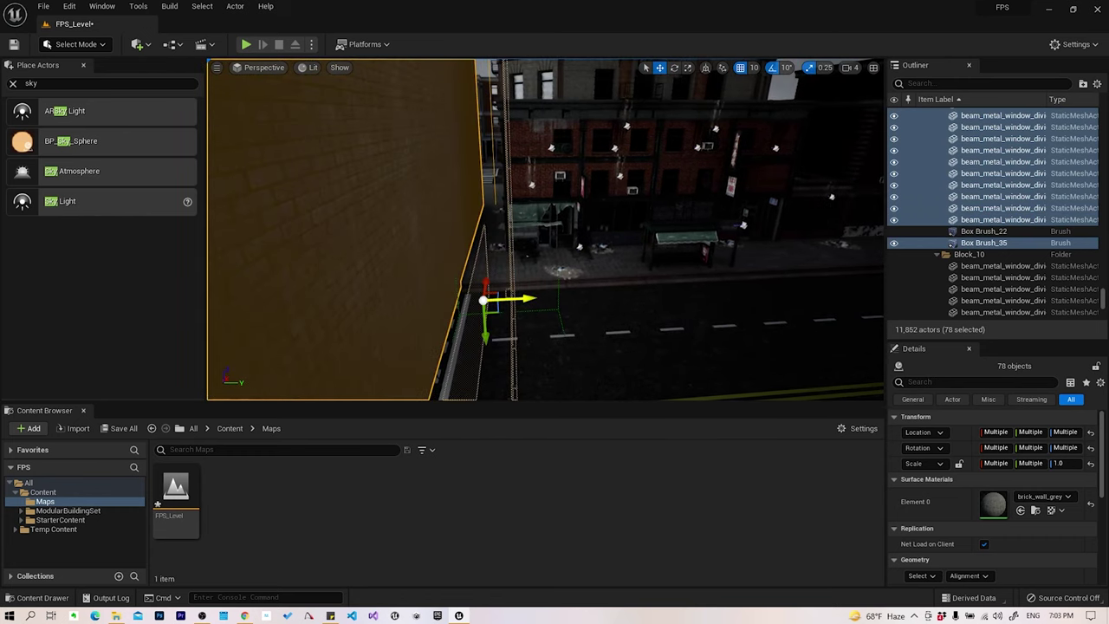
pyautogui.click(511, 304)
pyautogui.moveTo(512, 303); pyautogui.dragTo(511, 303, button='right')
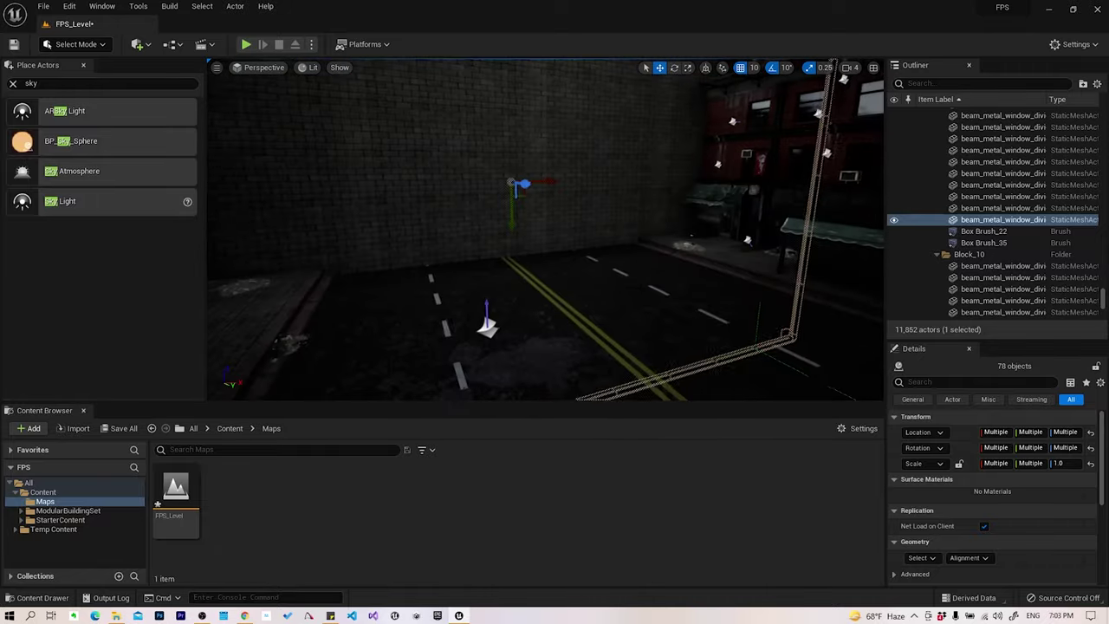
pyautogui.press('Escape')
# - Turn toward the street and select the checkered wall's 78-object block group
pyautogui.moveTo(511, 304); pyautogui.dragTo(511, 303, button='right')
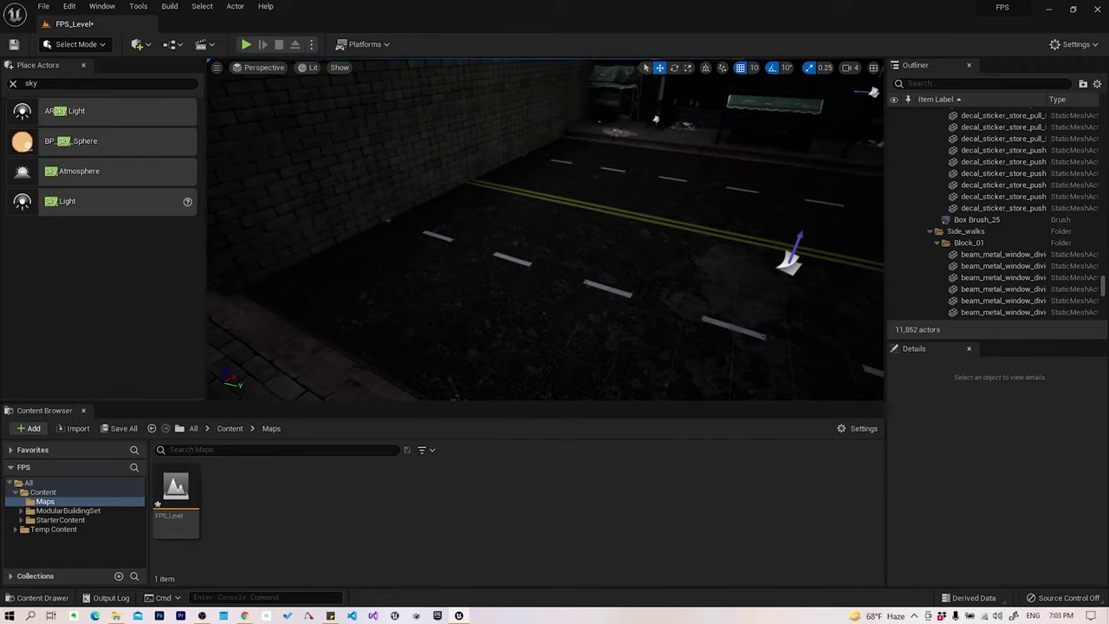
pyautogui.moveTo(512, 303); pyautogui.dragTo(511, 303, button='right')
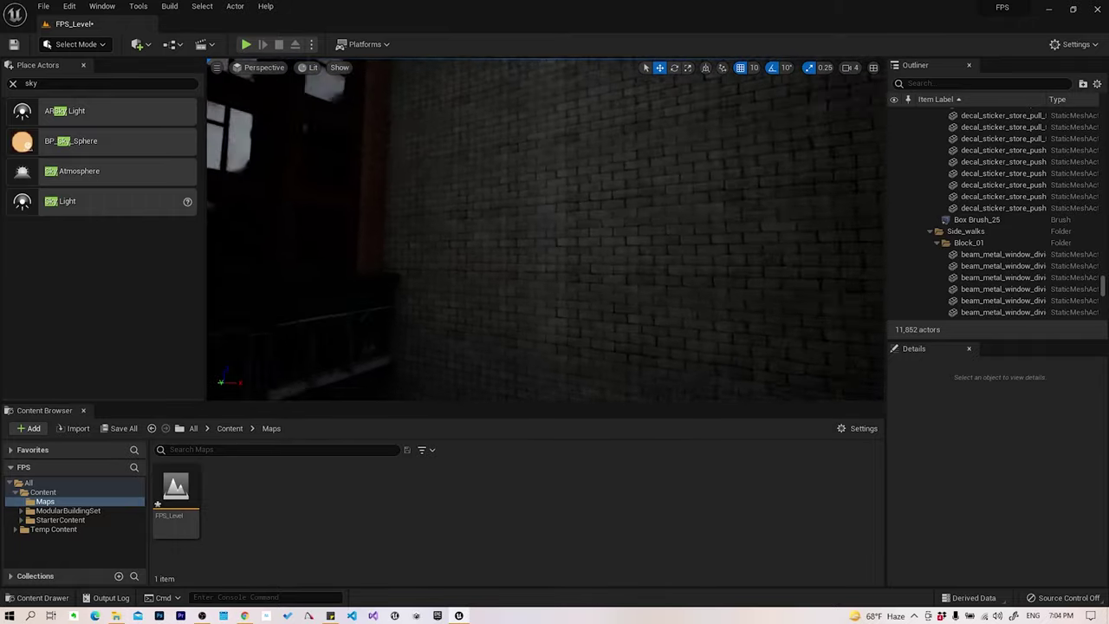
pyautogui.moveTo(545, 212); pyautogui.dragTo(545, 212, button='right')
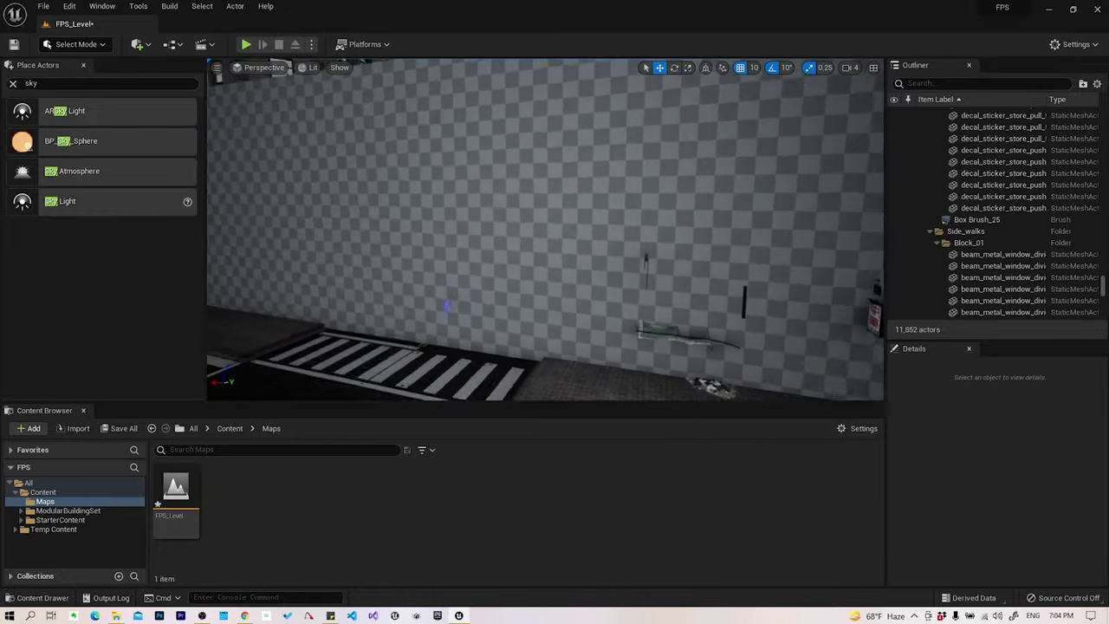
pyautogui.rightClick(668, 272)
pyautogui.press('Escape')
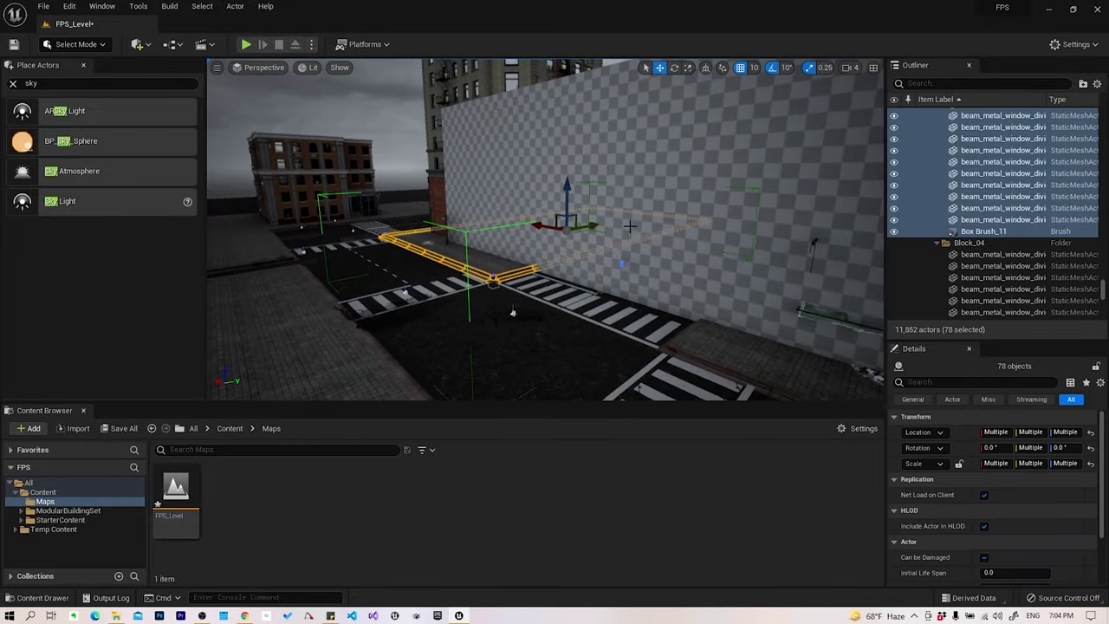
pyautogui.click(614, 147)
pyautogui.press('f')
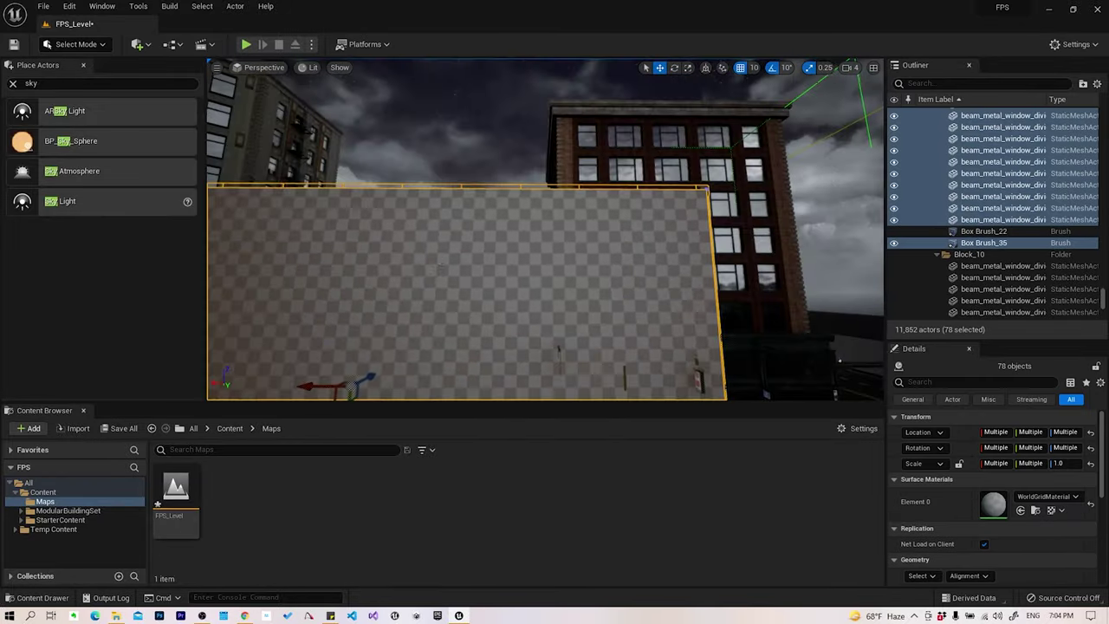
pyautogui.press('Escape')
pyautogui.moveTo(459, 277); pyautogui.dragTo(459, 276, button='right')
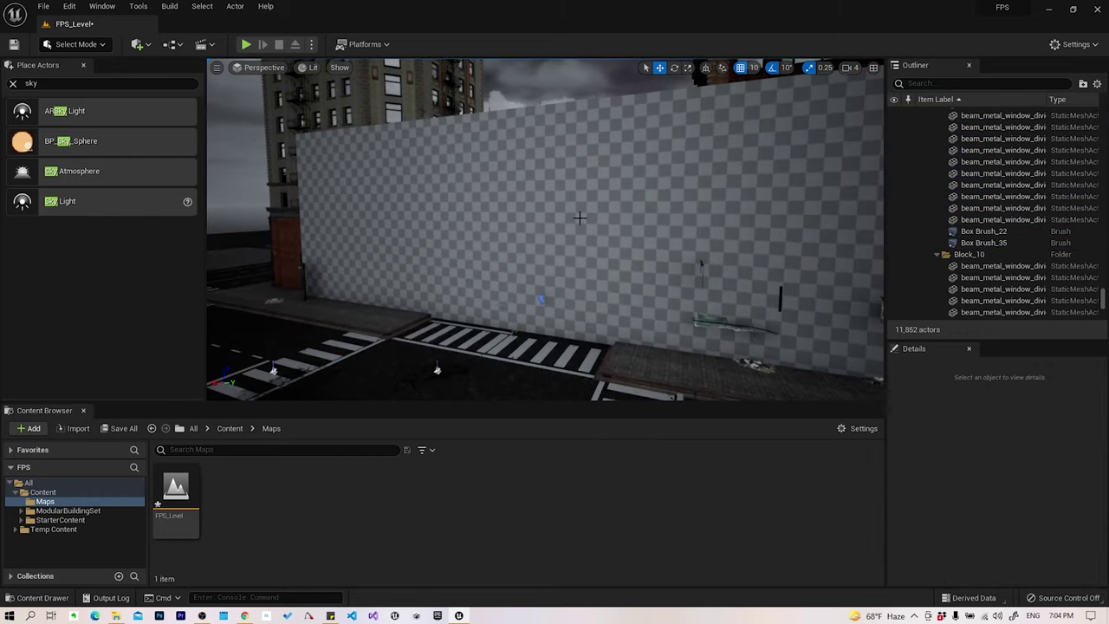
pyautogui.click(527, 249)
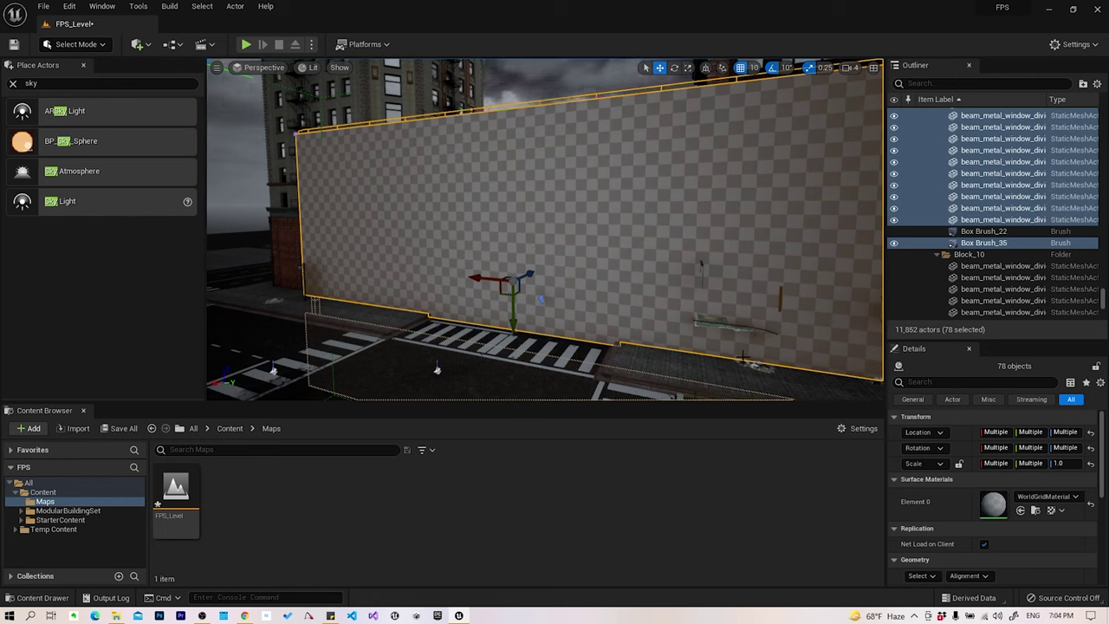
pyautogui.press('Escape')
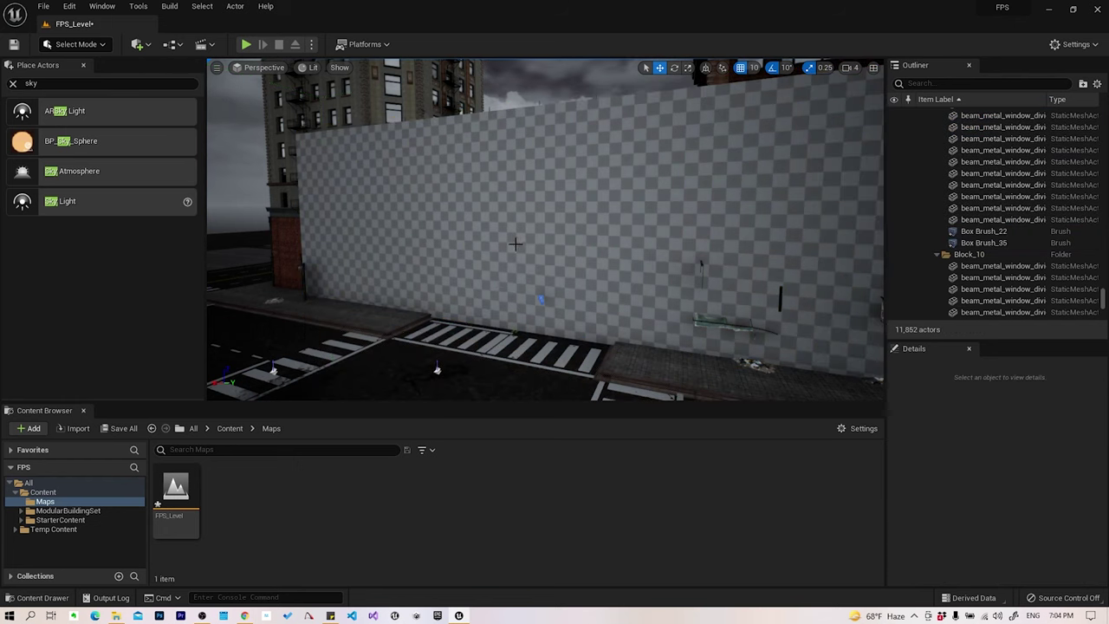
pyautogui.click(567, 221)
pyautogui.moveTo(435, 372)
pyautogui.keyDown('alt'); pyautogui.mouseDown()
pyautogui.moveTo(330, 377)
pyautogui.moveTo(554, 222)
pyautogui.mouseUp(); pyautogui.keyUp('alt')
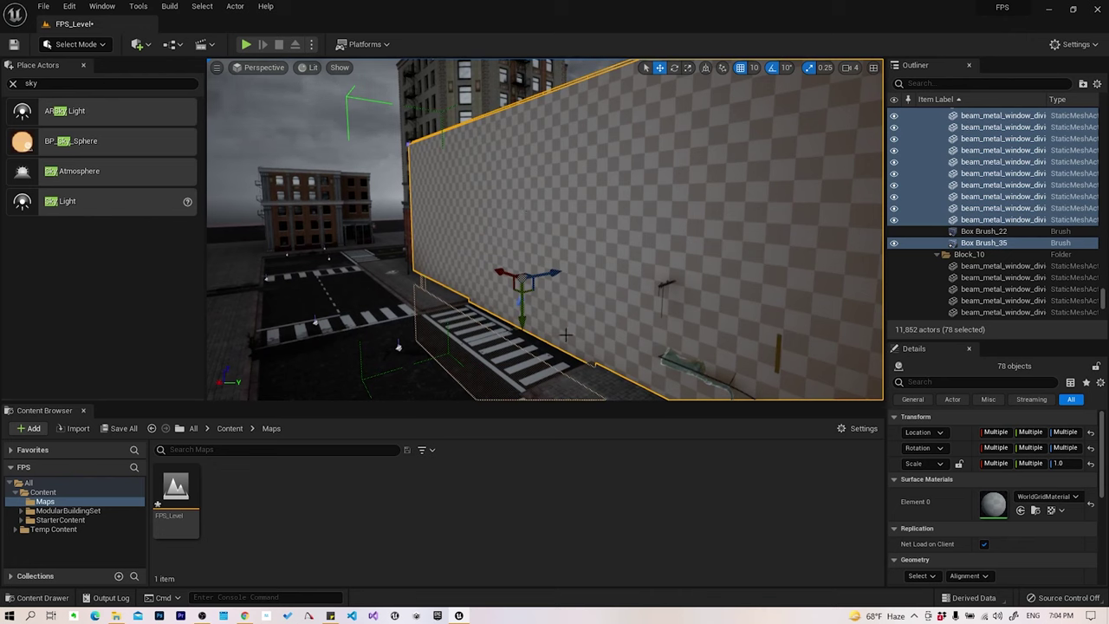
pyautogui.press('e')
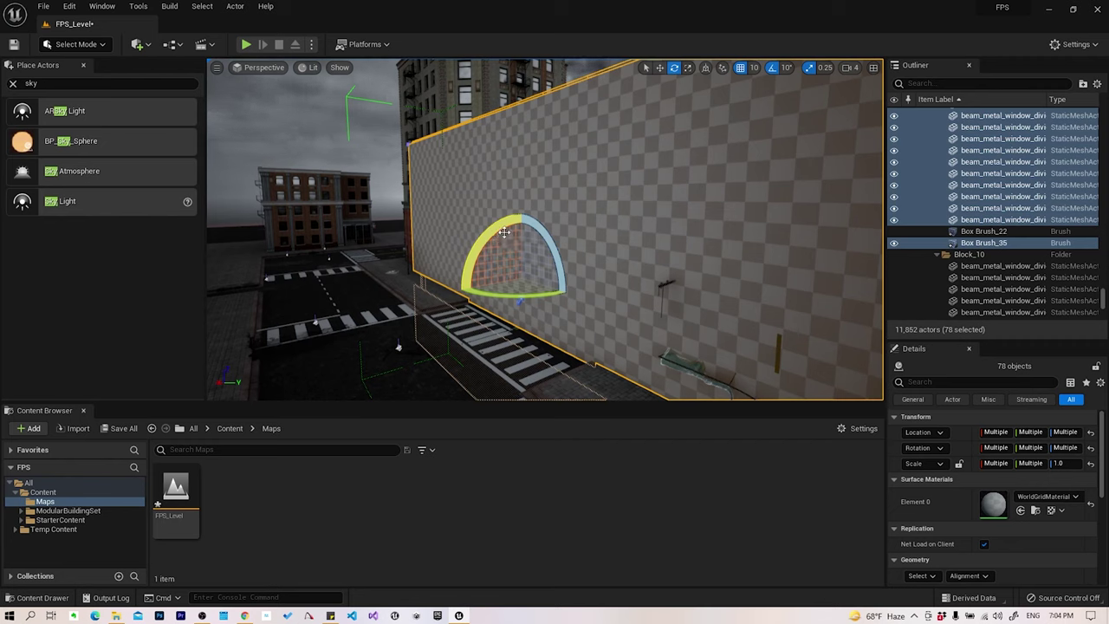
# - Alt-rotate the wall group to -180° to create a flipped duplicate, then focus on it
pyautogui.moveTo(507, 232); pyautogui.dragTo(507, 231)
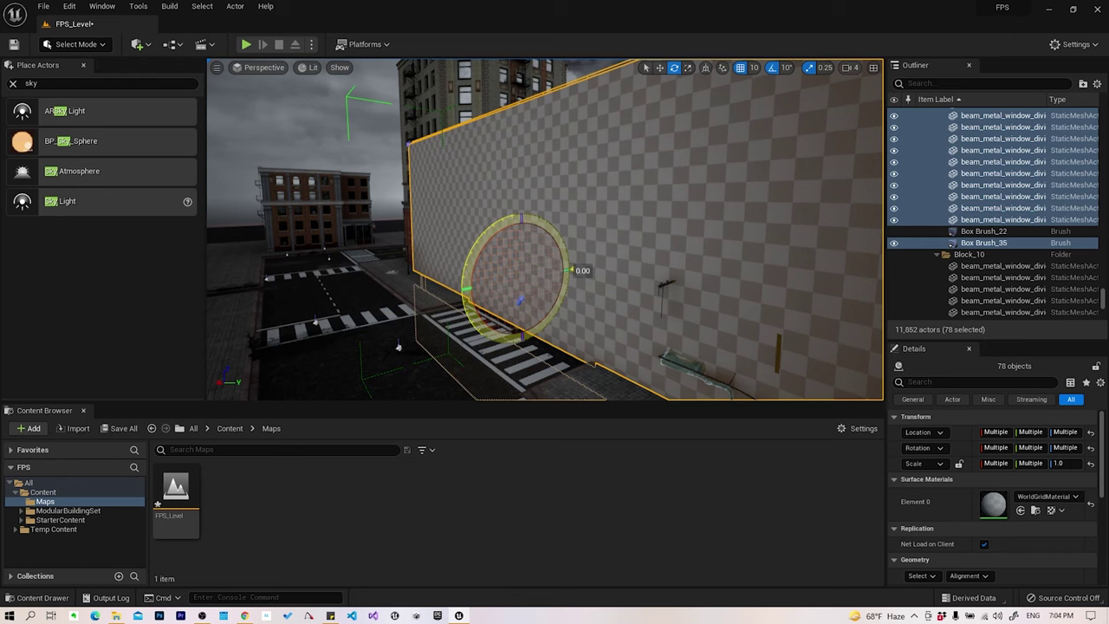
pyautogui.keyDown('alt'); pyautogui.moveTo(572, 270); pyautogui.dragTo(498, 364); pyautogui.keyUp('alt')
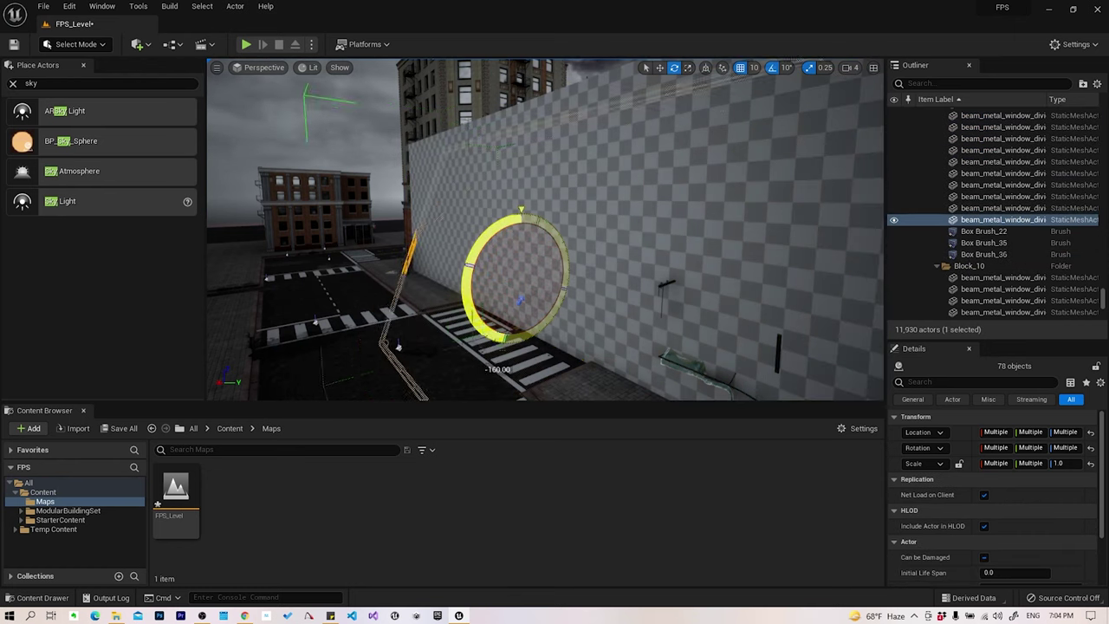
pyautogui.keyDown('alt'); pyautogui.moveTo(498, 369); pyautogui.dragTo(524, 365); pyautogui.keyUp('alt')
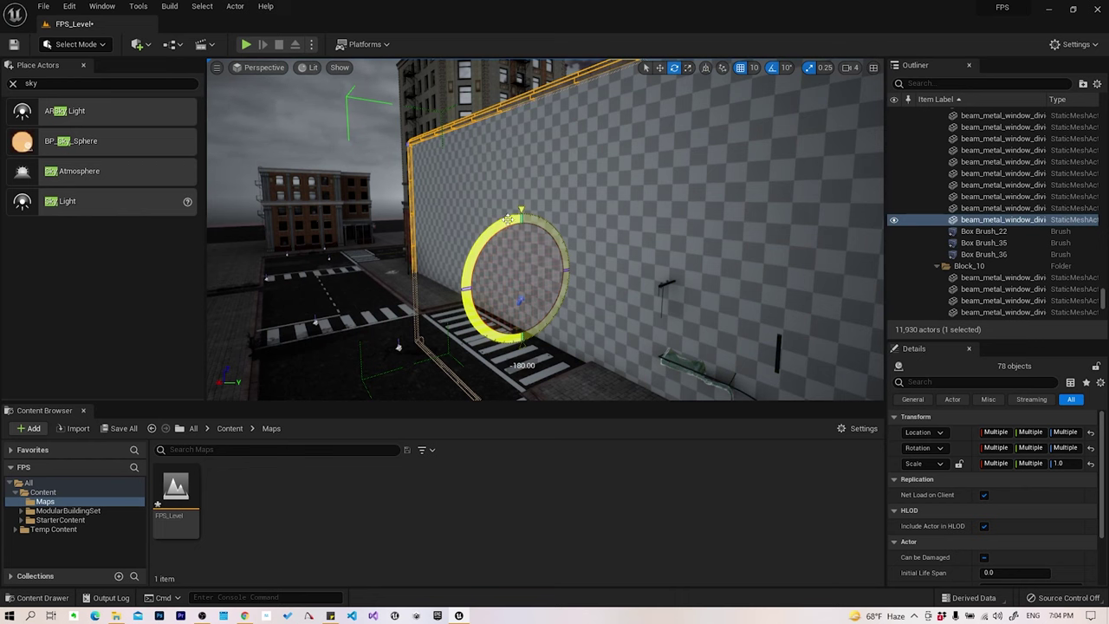
pyautogui.keyDown('alt'); pyautogui.moveTo(509, 218); pyautogui.dragTo(512, 221); pyautogui.keyUp('alt')
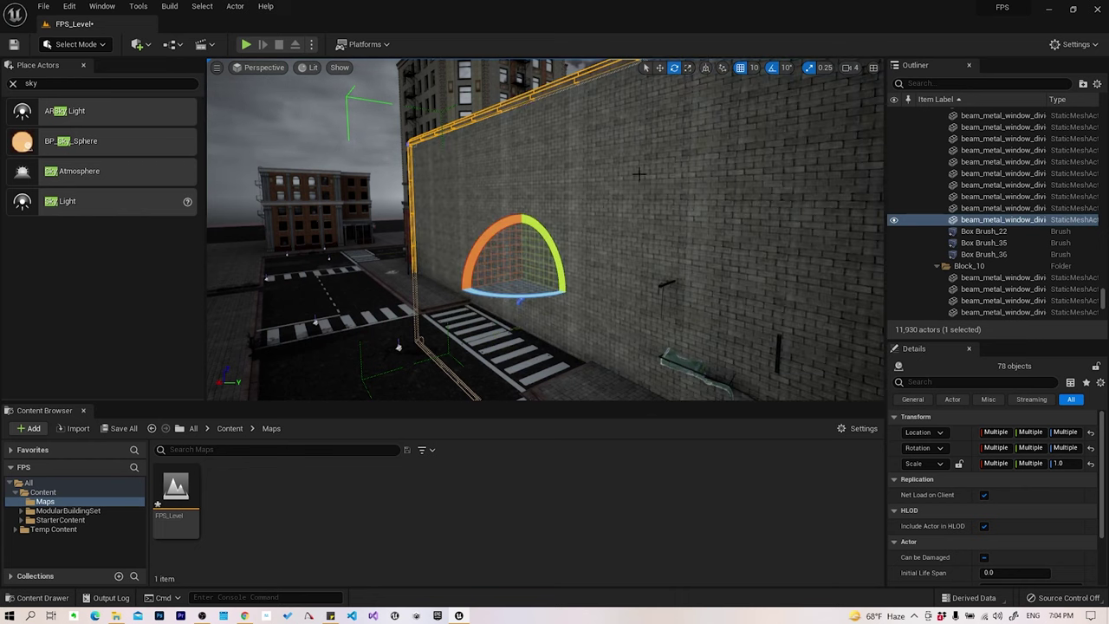
pyautogui.moveTo(638, 174); pyautogui.dragTo(685, 186, button='right')
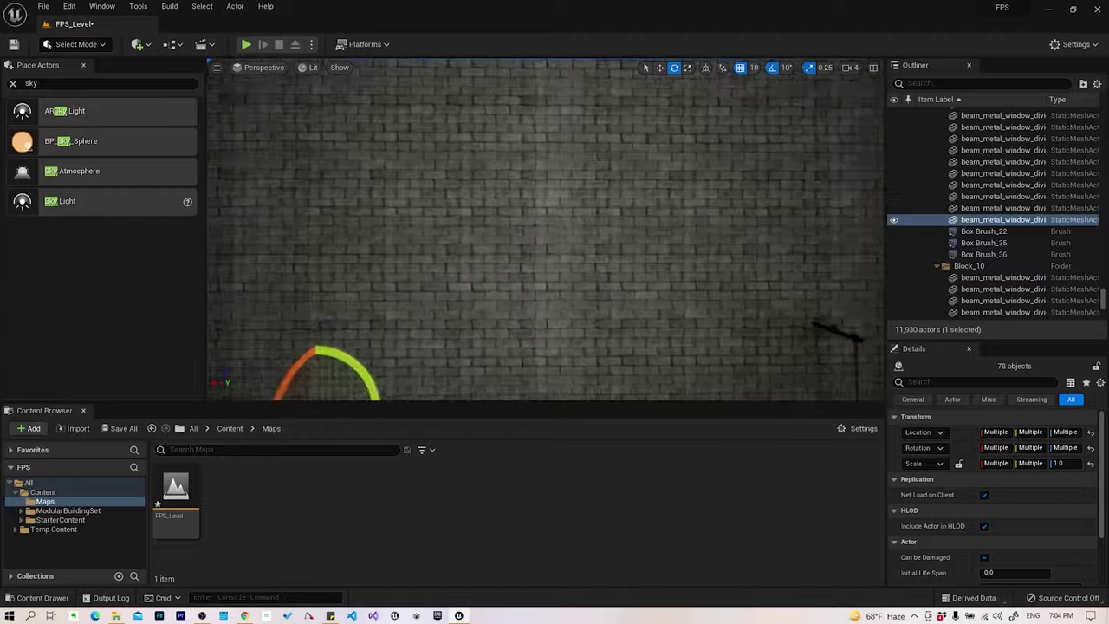
pyautogui.press('f')
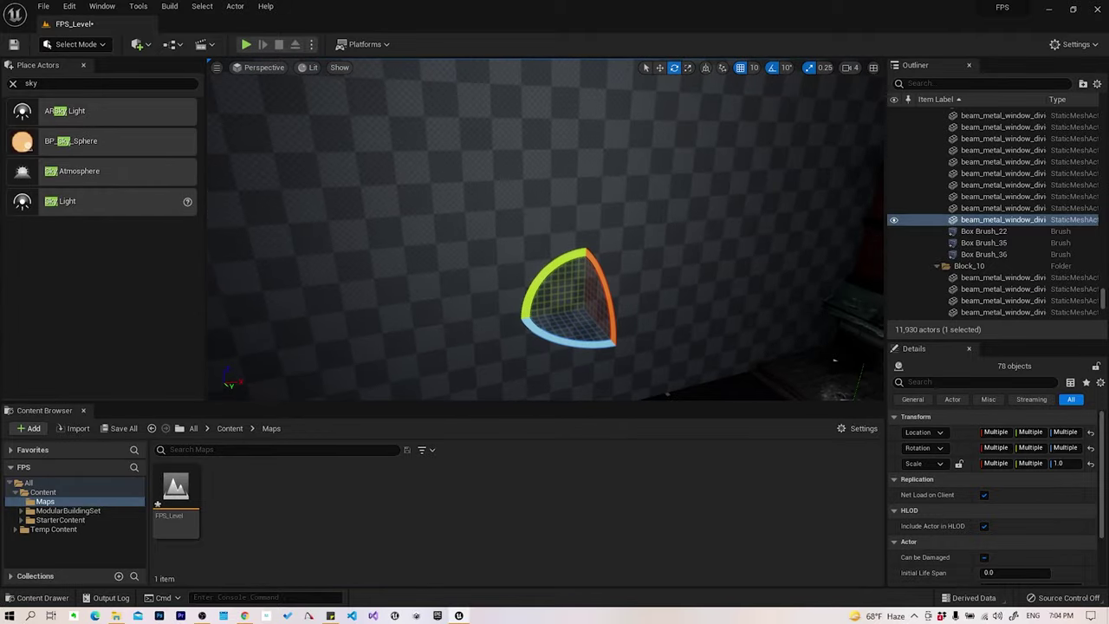
pyautogui.moveTo(834, 359); pyautogui.dragTo(875, 364, button='right')
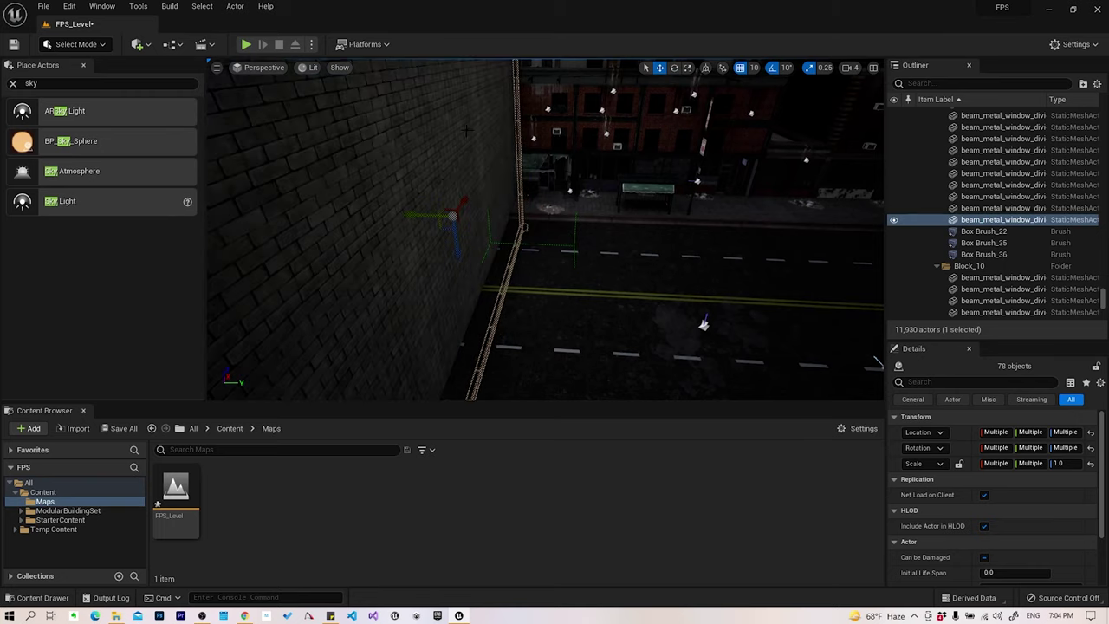
pyautogui.moveTo(777, 317); pyautogui.dragTo(326, 291, button='right')
pyautogui.moveTo(546, 230); pyautogui.dragTo(546, 230, button='right')
pyautogui.moveTo(423, 362); pyautogui.dragTo(568, 390, button='right')
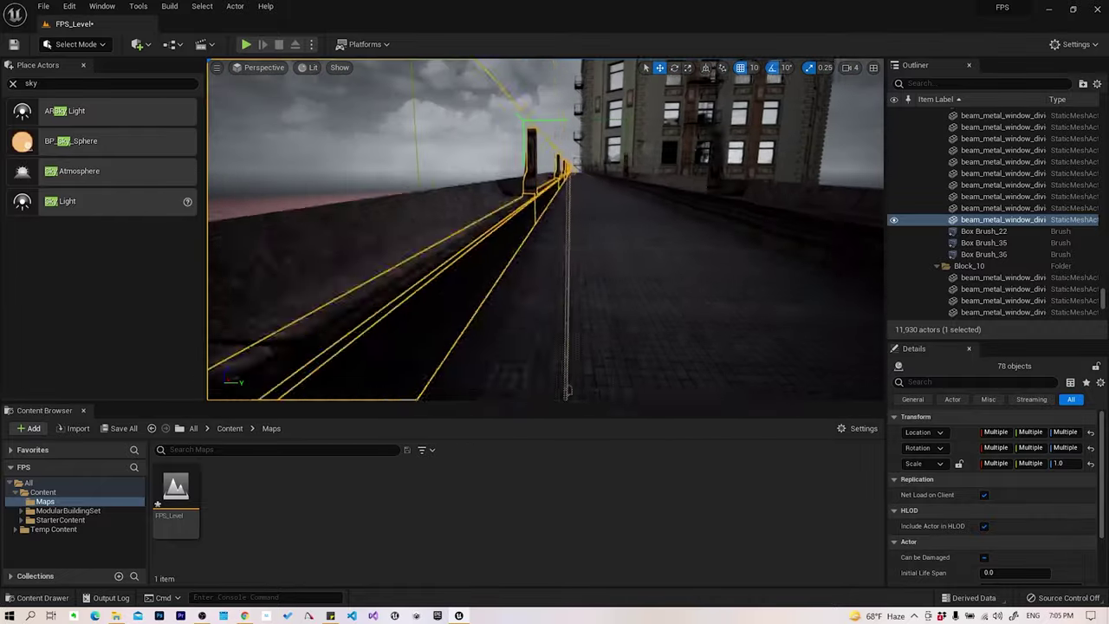
pyautogui.moveTo(546, 230); pyautogui.dragTo(546, 229, button='right')
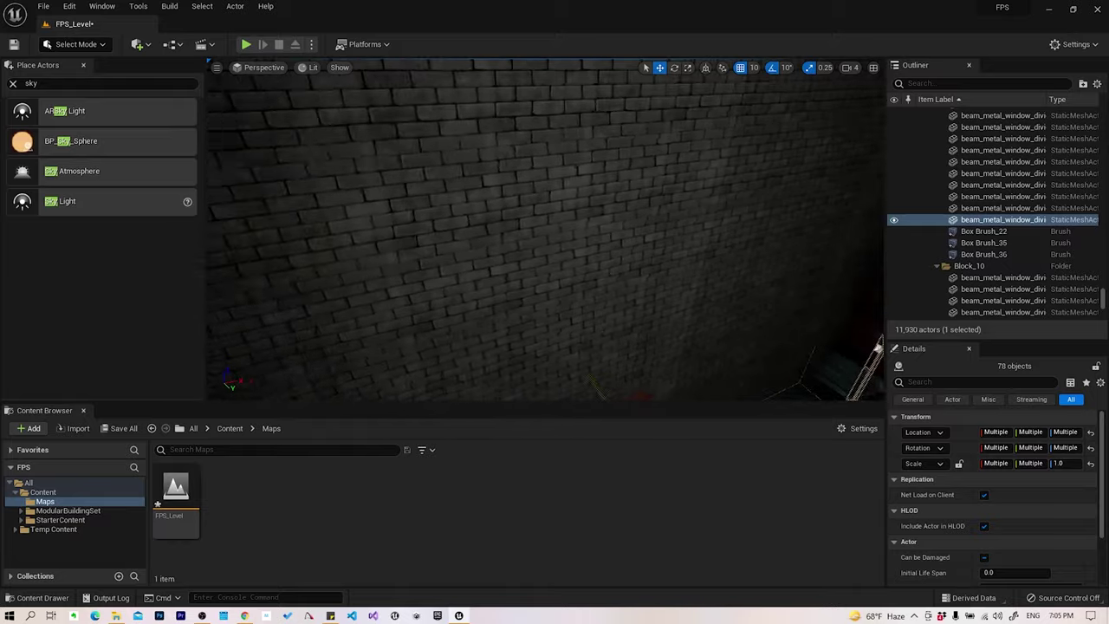
pyautogui.moveTo(370, 274); pyautogui.dragTo(370, 274, button='right')
pyautogui.press('Escape')
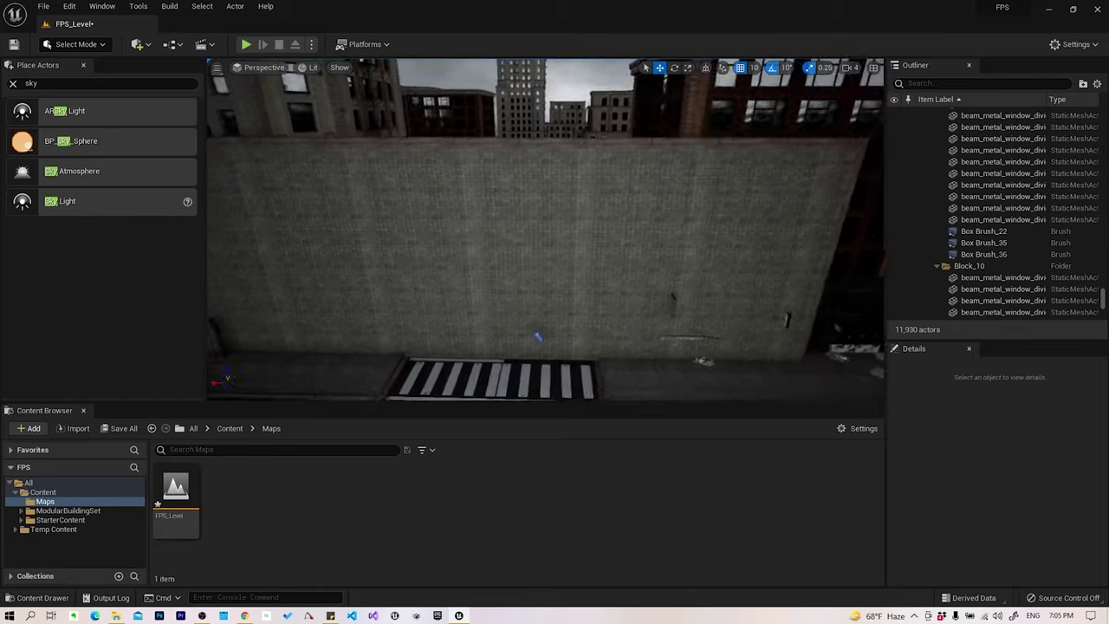
pyautogui.moveTo(370, 274); pyautogui.dragTo(370, 274, button='right')
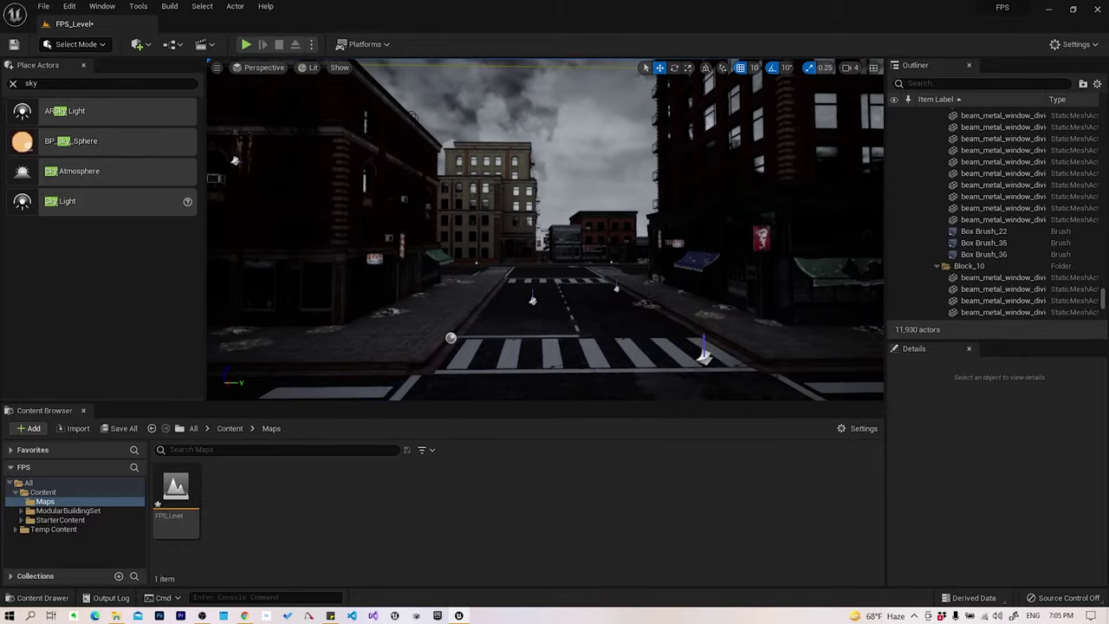
pyautogui.moveTo(546, 230); pyautogui.dragTo(546, 229, button='right')
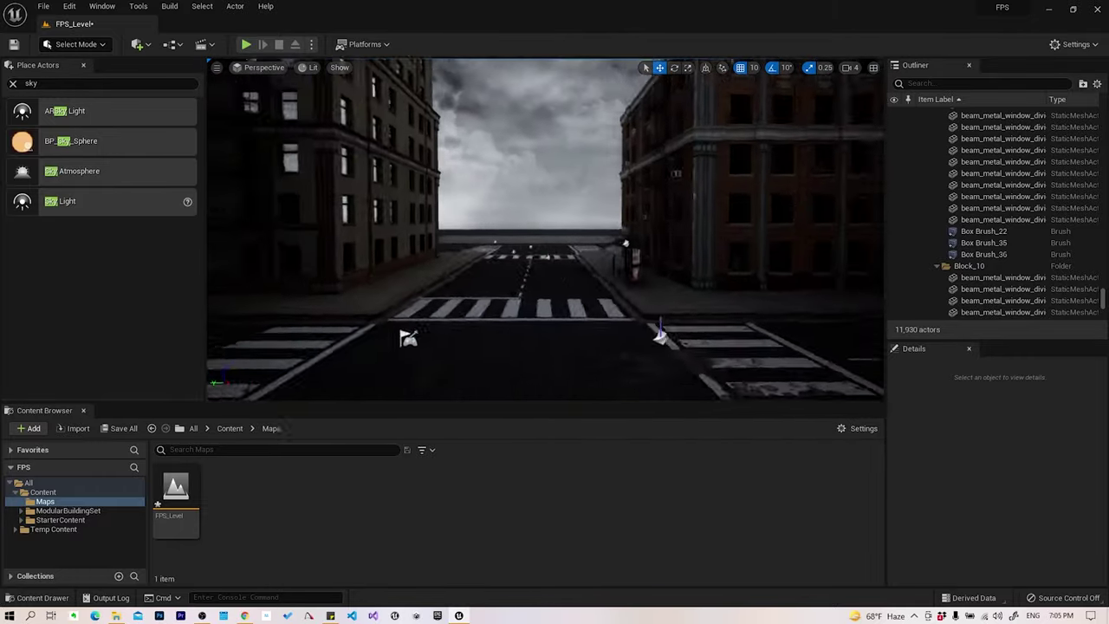
pyautogui.moveTo(506, 300); pyautogui.dragTo(505, 300, button='right')
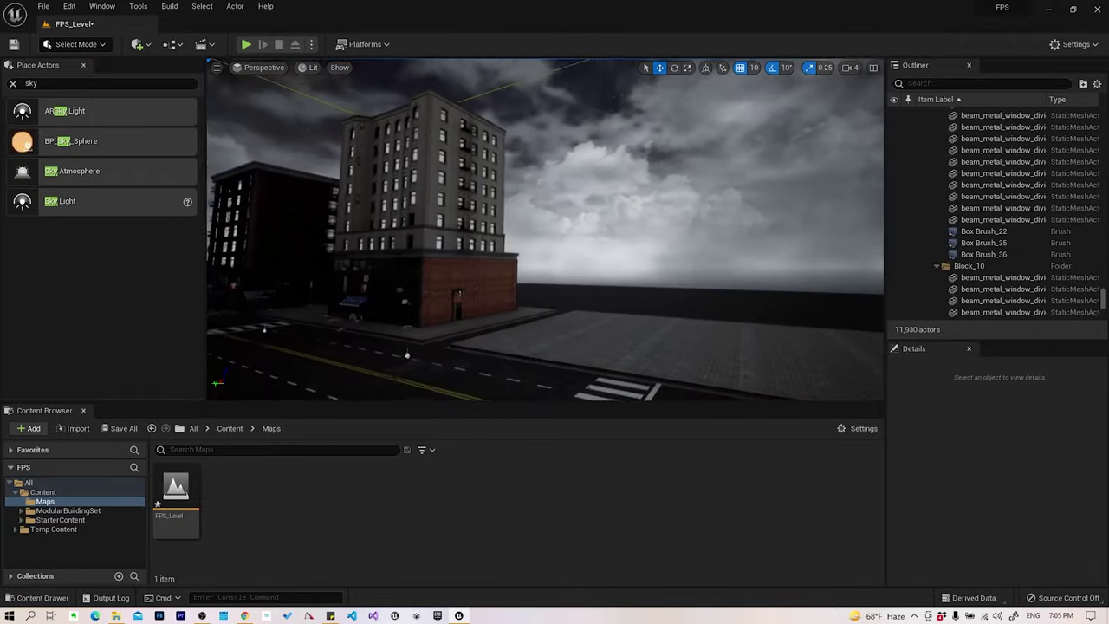
pyautogui.moveTo(629, 233); pyautogui.dragTo(628, 233, button='right')
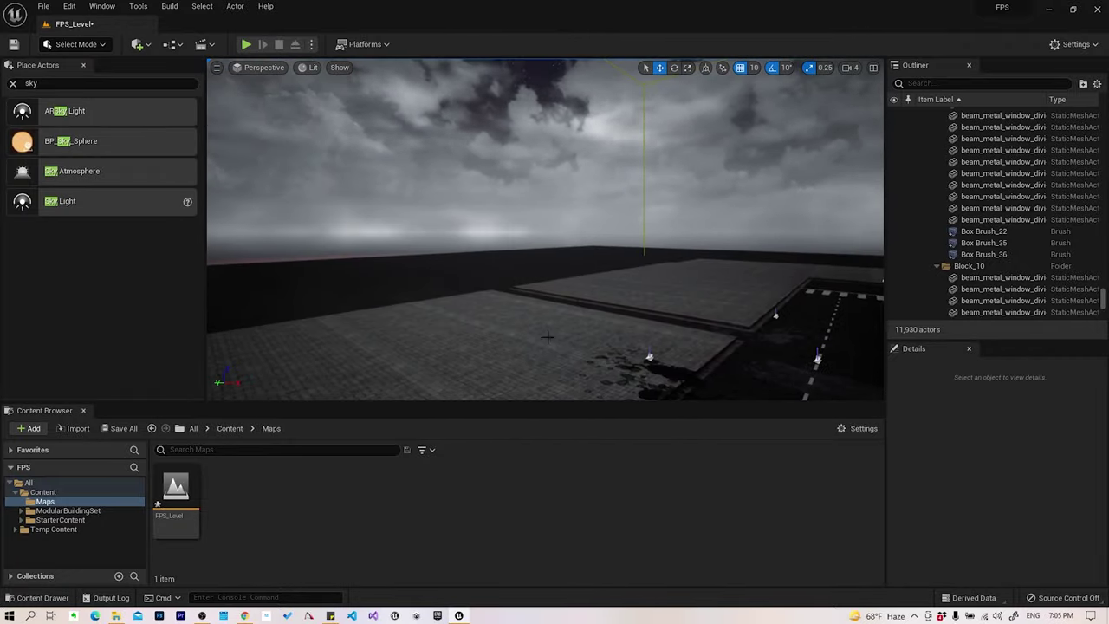
pyautogui.moveTo(548, 337); pyautogui.dragTo(548, 337, button='right')
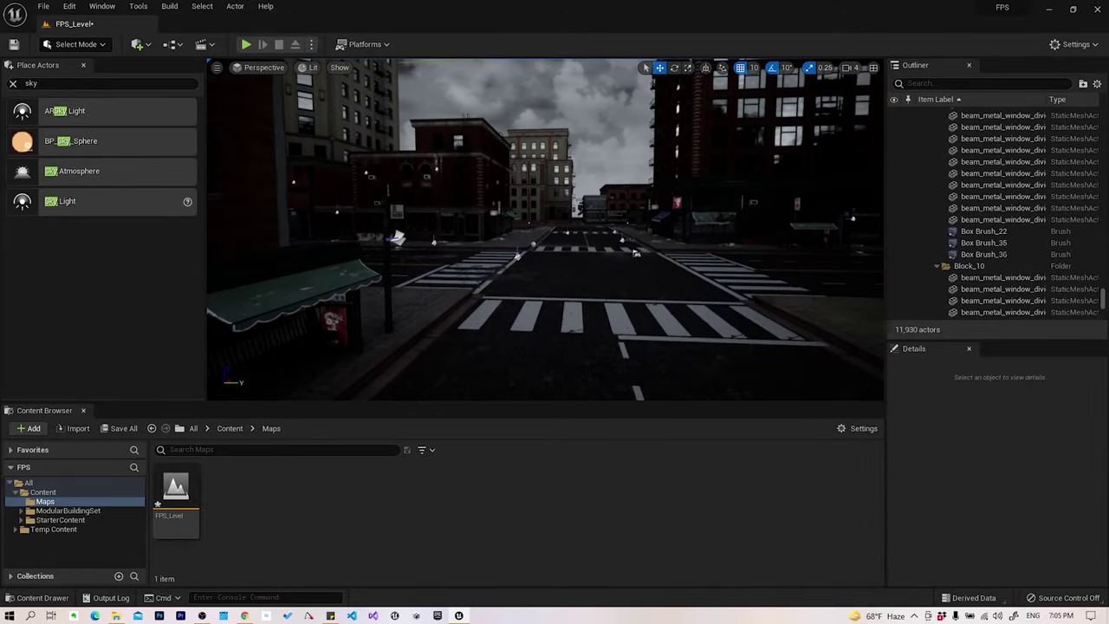
pyautogui.moveTo(547, 337); pyautogui.dragTo(547, 337, button='right')
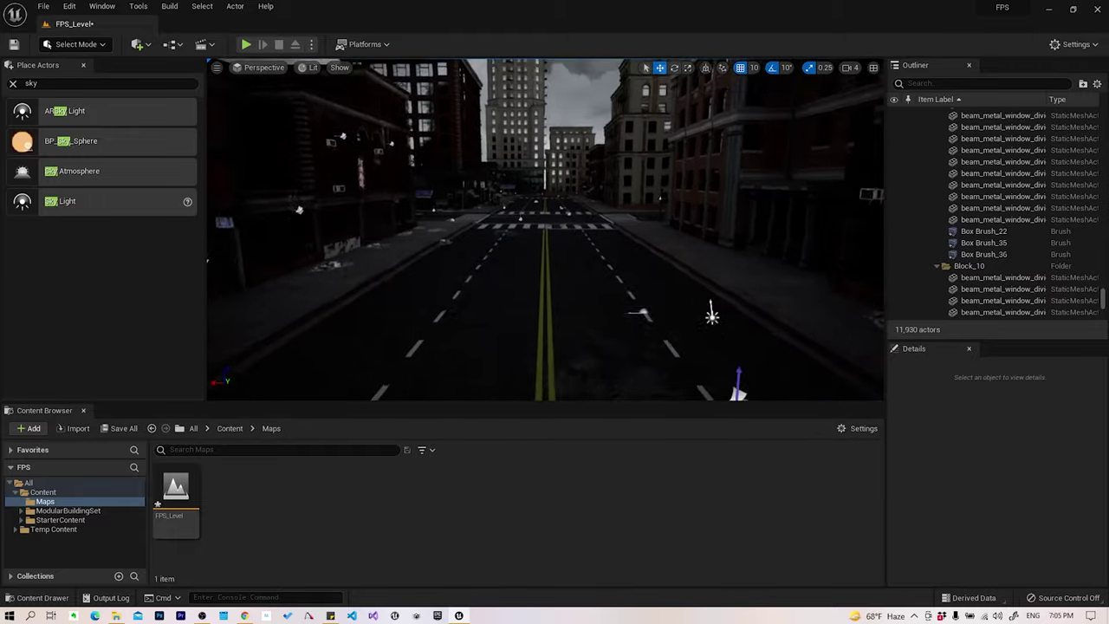
pyautogui.moveTo(548, 337); pyautogui.dragTo(869, 305, button='right')
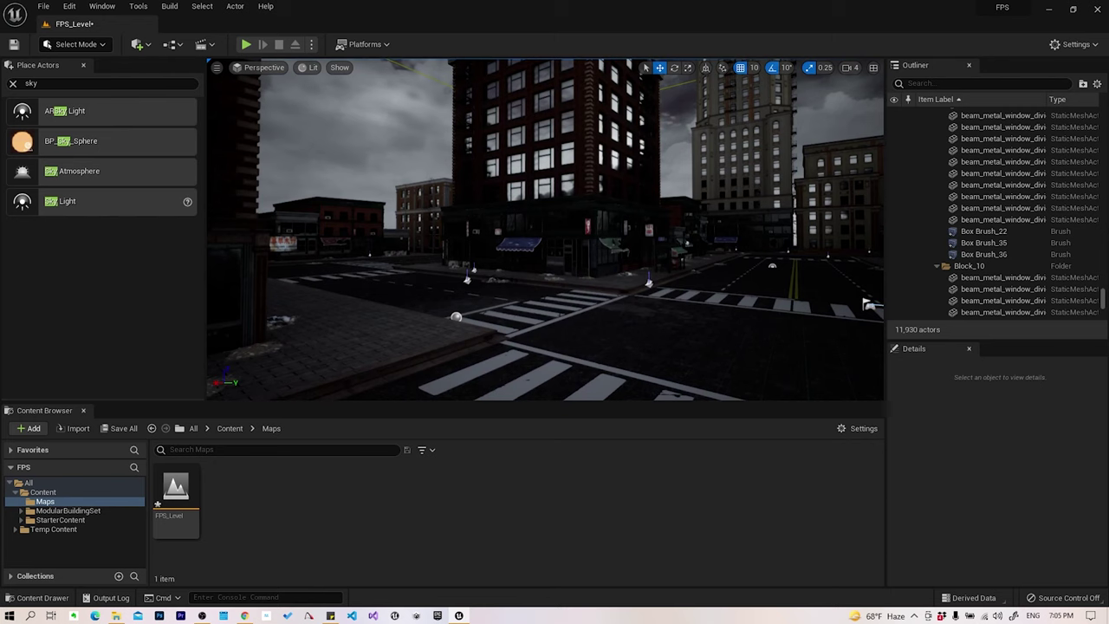
pyautogui.moveTo(869, 305); pyautogui.dragTo(869, 305, button='right')
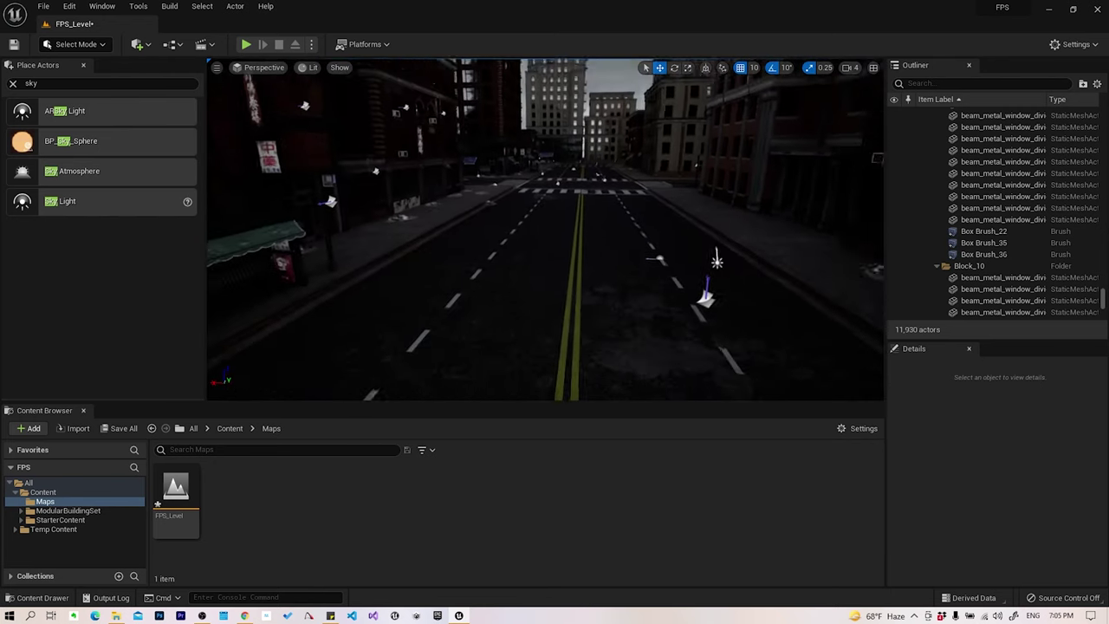
pyautogui.moveTo(869, 305); pyautogui.dragTo(869, 305, button='right')
pyautogui.rightClick(555, 314)
pyautogui.press('Escape')
pyautogui.press('Escape')
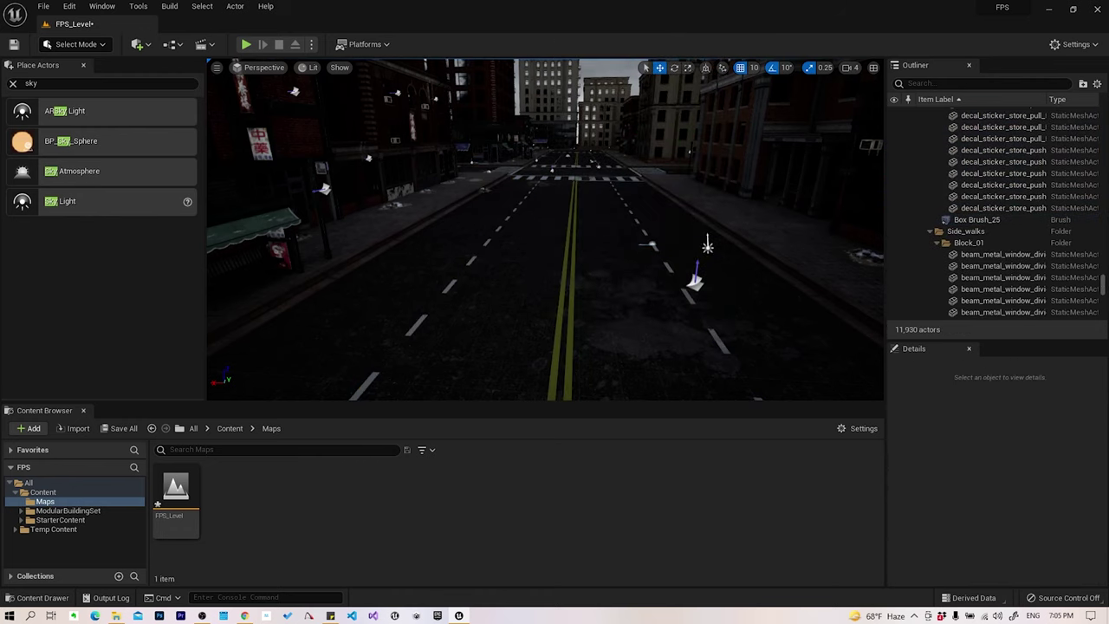
pyautogui.moveTo(869, 305); pyautogui.dragTo(869, 305, button='right')
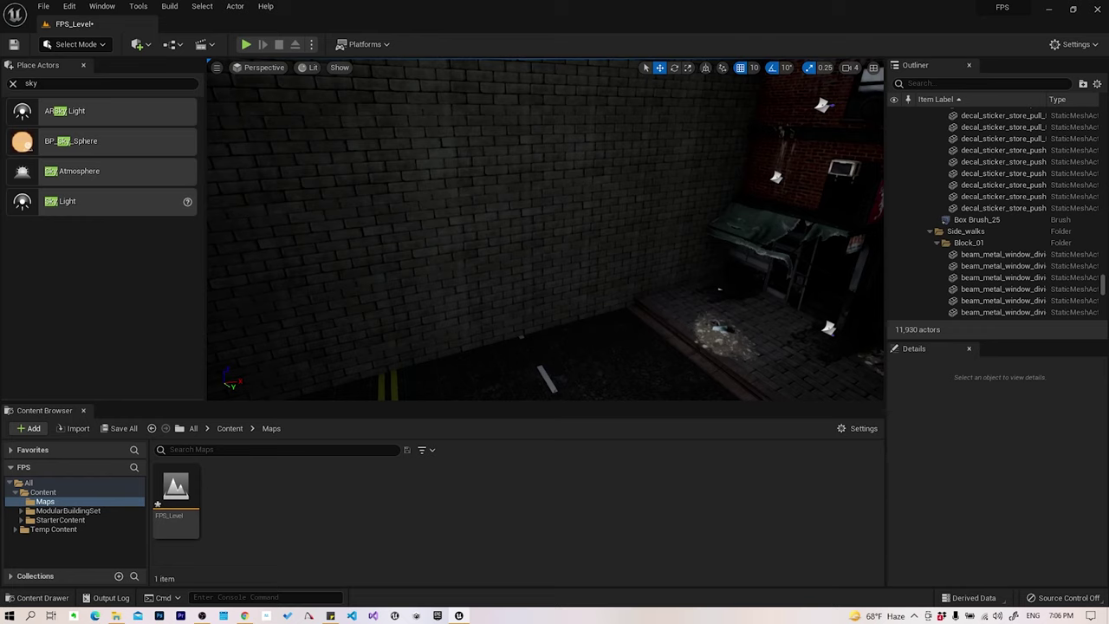
pyautogui.moveTo(869, 305); pyautogui.dragTo(869, 305, button='right')
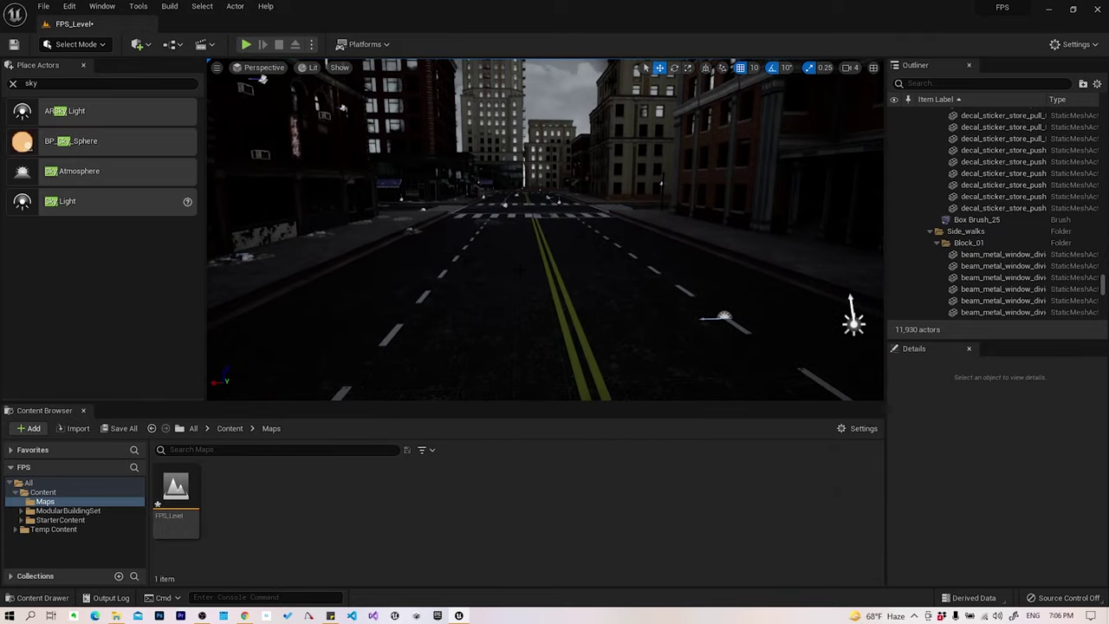
pyautogui.rightClick(521, 258)
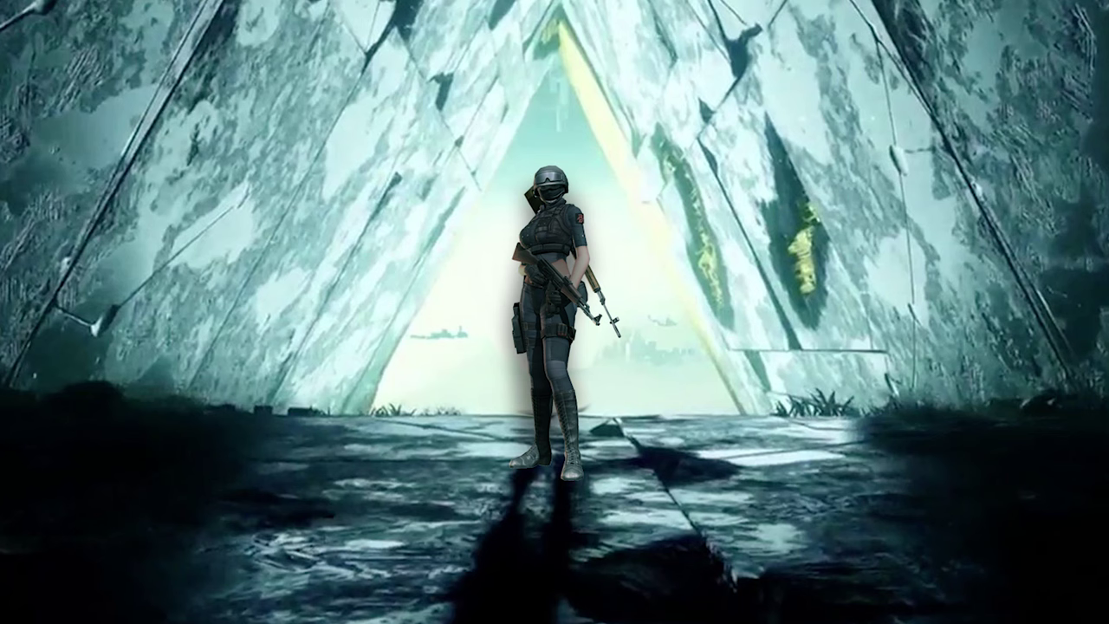